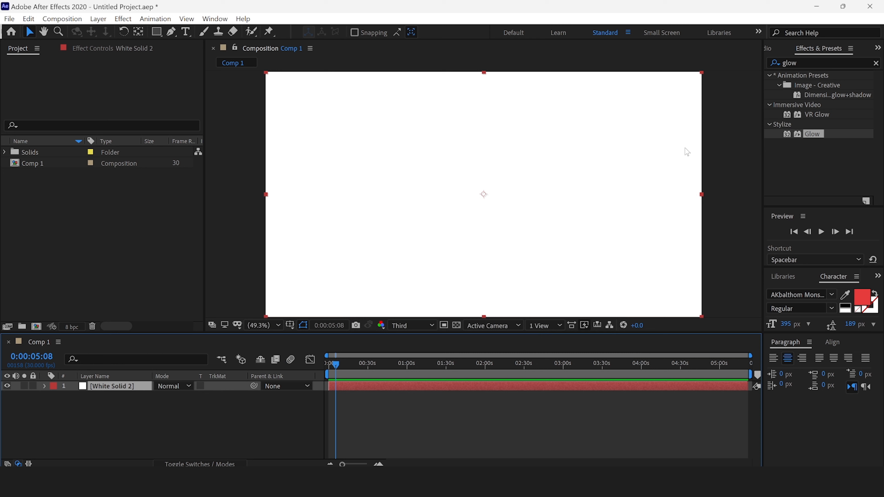
Step: Find the CC Ball Action effect and apply it to the White Solid 2 layer
left_click(876, 64)
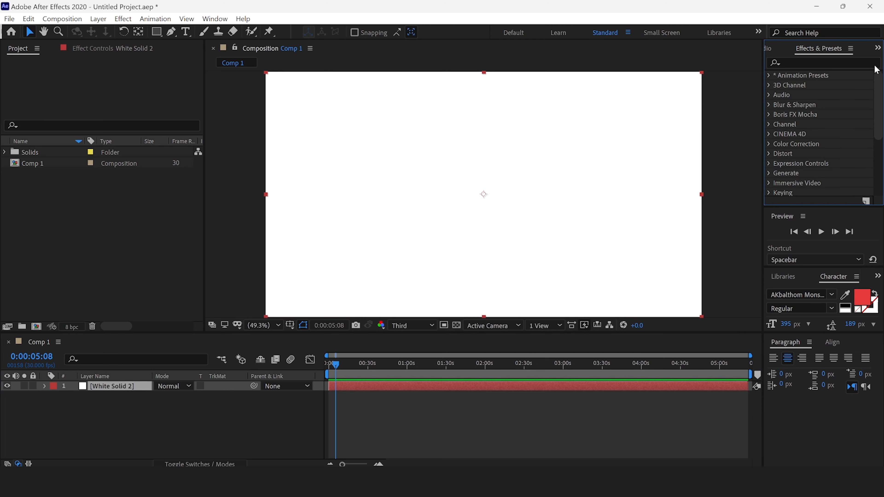
left_click(840, 62)
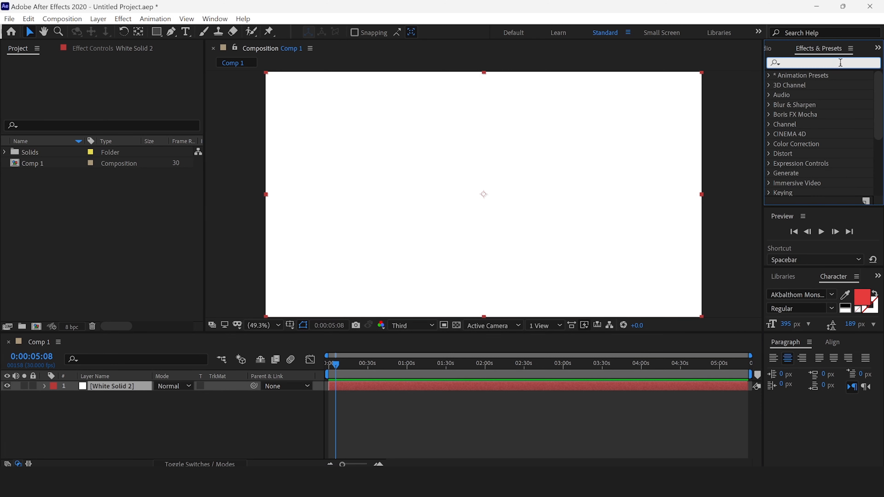
type("cc ball")
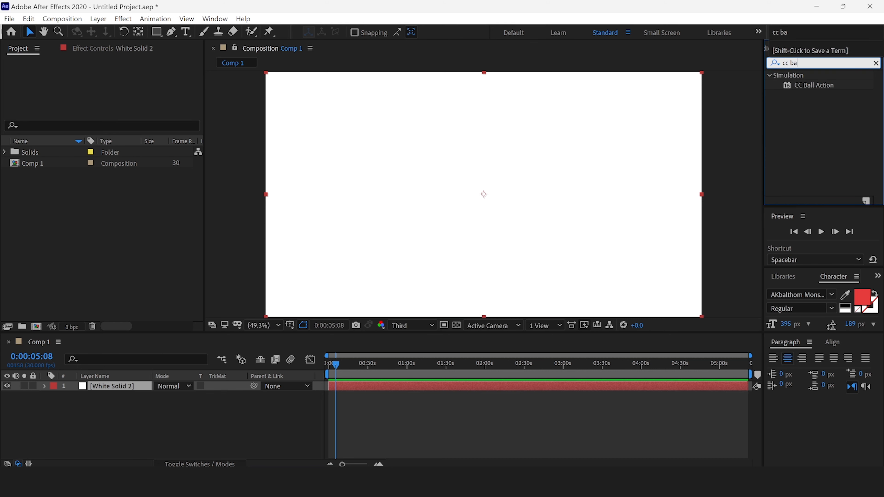
left_click(810, 87)
left_click_drag(810, 87, 554, 194)
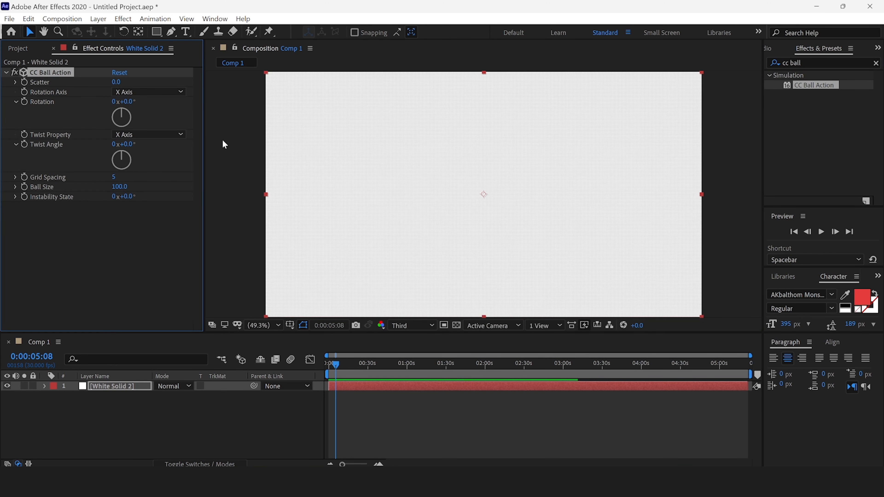
Step: Set CC Ball Action's Rotation Axis to Z Axis and its Scatter to 555
left_click(171, 93)
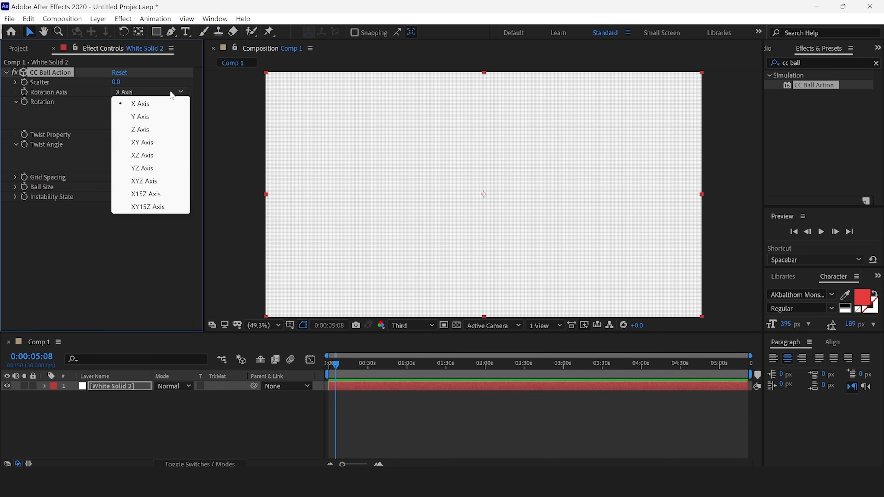
left_click(156, 131)
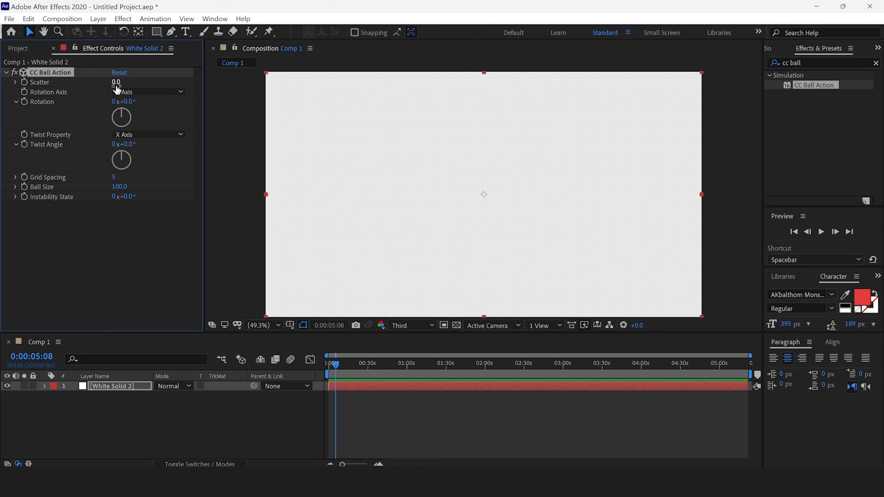
left_click_drag(117, 83, 188, 85)
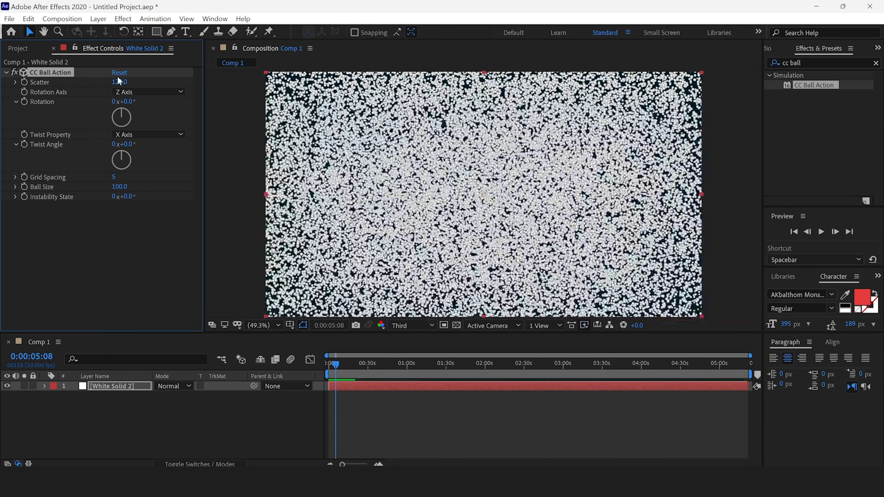
left_click(117, 78)
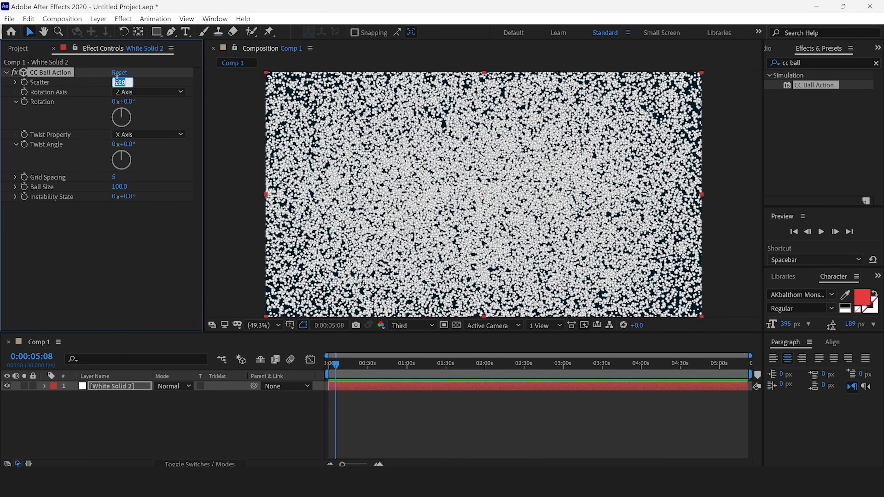
type("555")
key("Return")
Step: Preview the scattered balls from the start of the composition
left_click_drag(336, 364, 321, 363)
key("space")
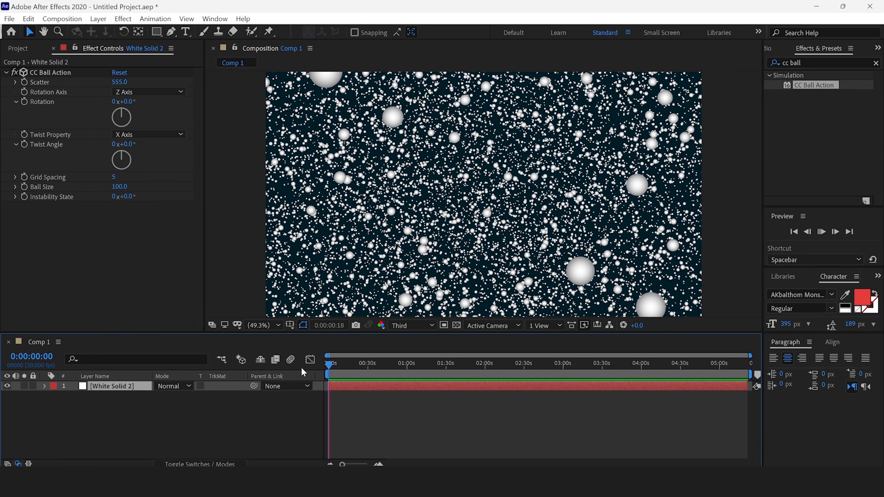
key("space")
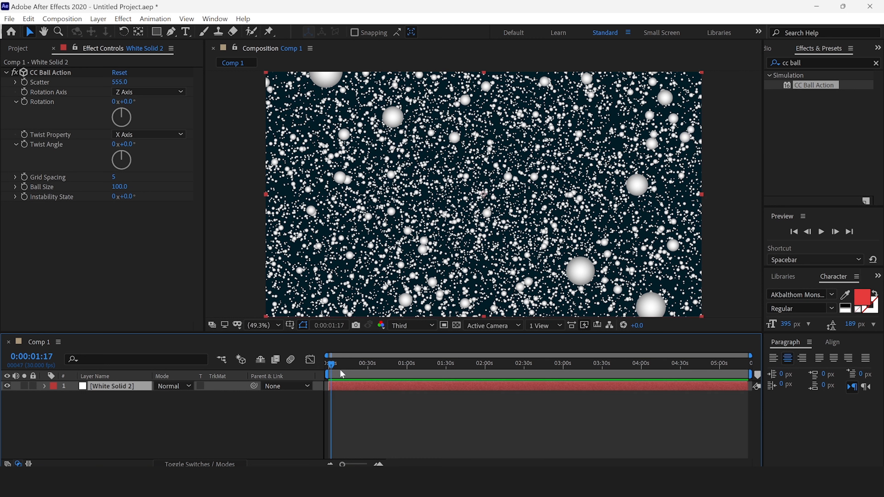
Step: Animate CC Ball Action's Rotation with the expression time*80, starting from frame 0, and preview the motion
left_click_drag(334, 367, 324, 369)
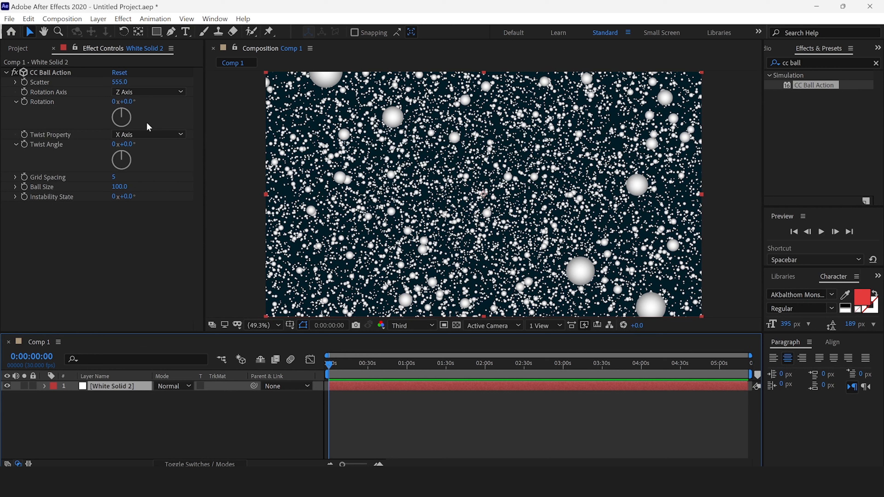
left_click(24, 101, "alt")
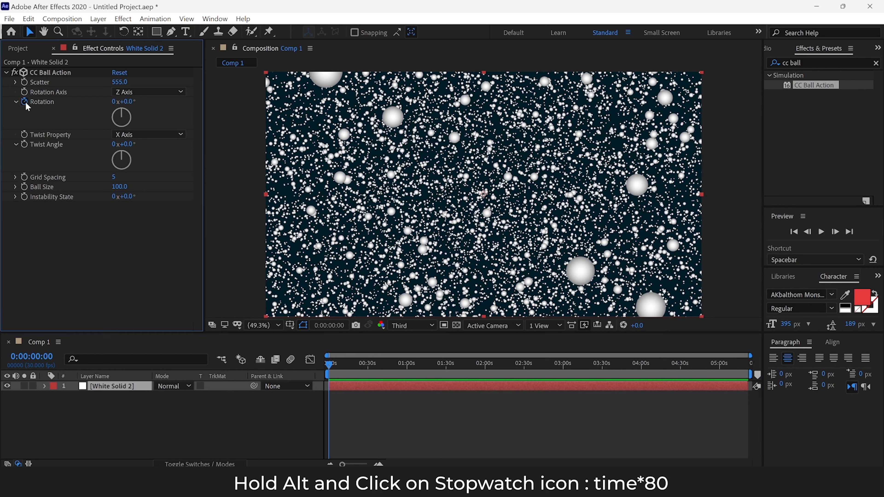
scroll(374, 419, "down", 3)
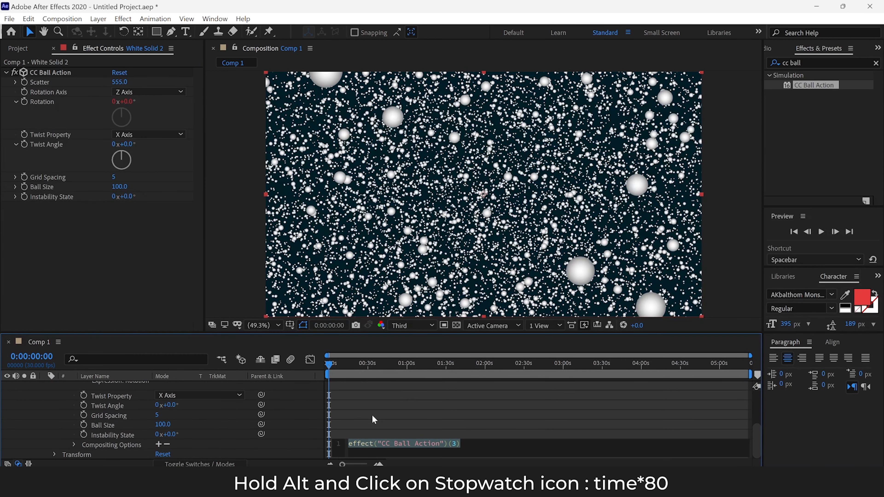
scroll(374, 420, "up", 3)
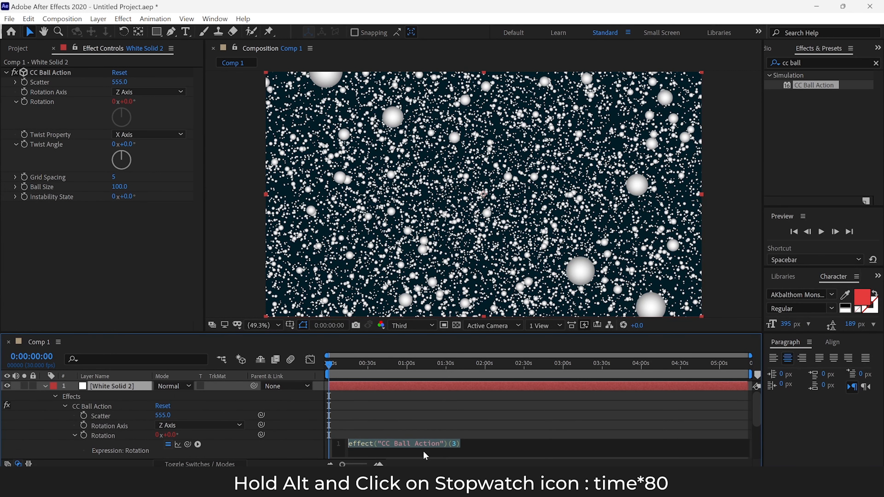
type("time")
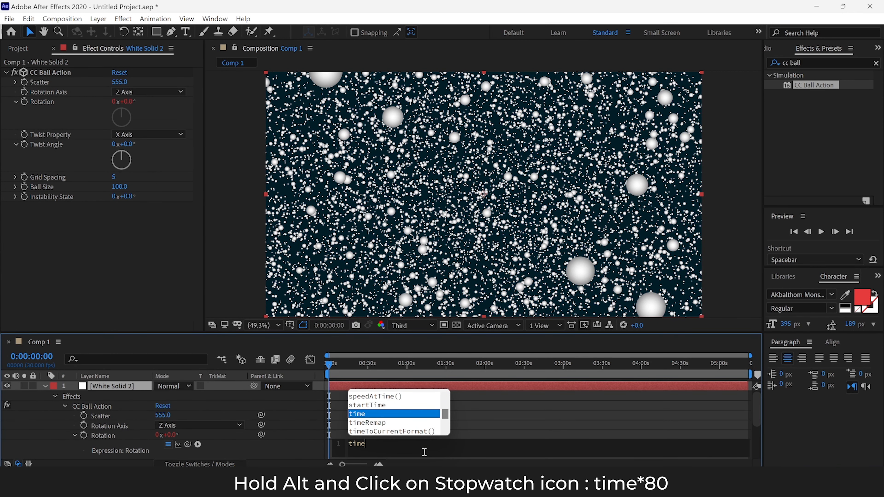
type("*80")
left_click(292, 376)
key("space")
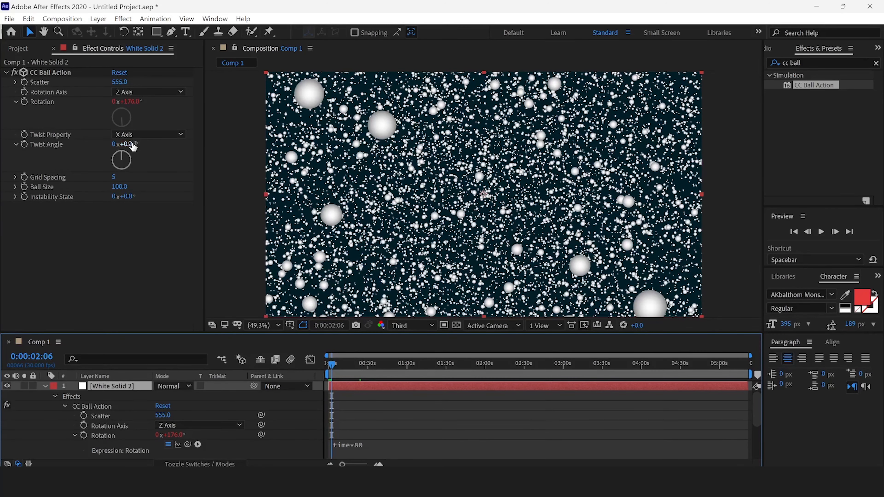
Step: Set CC Ball Action's Twist Angle to 84°, Grid Spacing to 50 and Ball Size to 211
left_click_drag(129, 144, 182, 150)
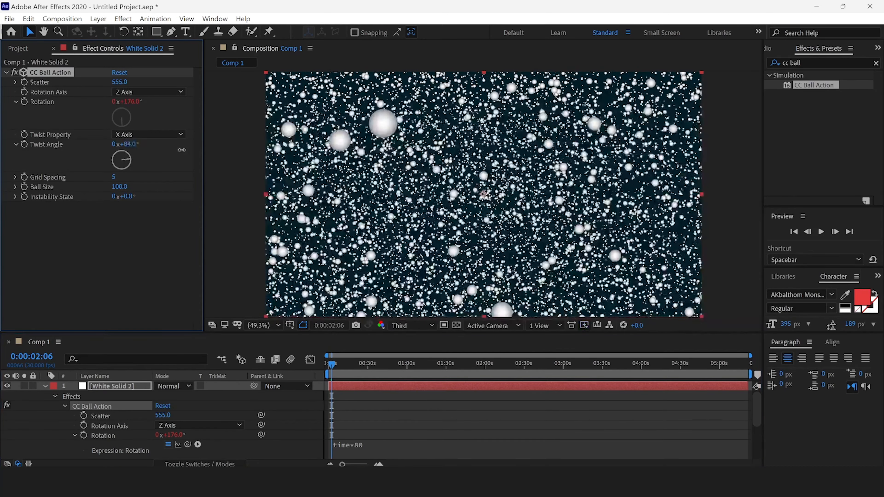
left_click(112, 178)
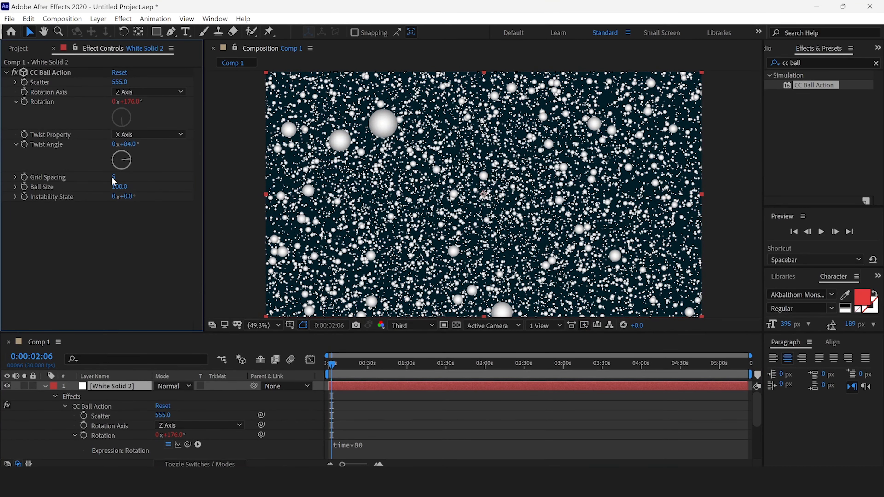
left_click_drag(113, 177, 206, 213)
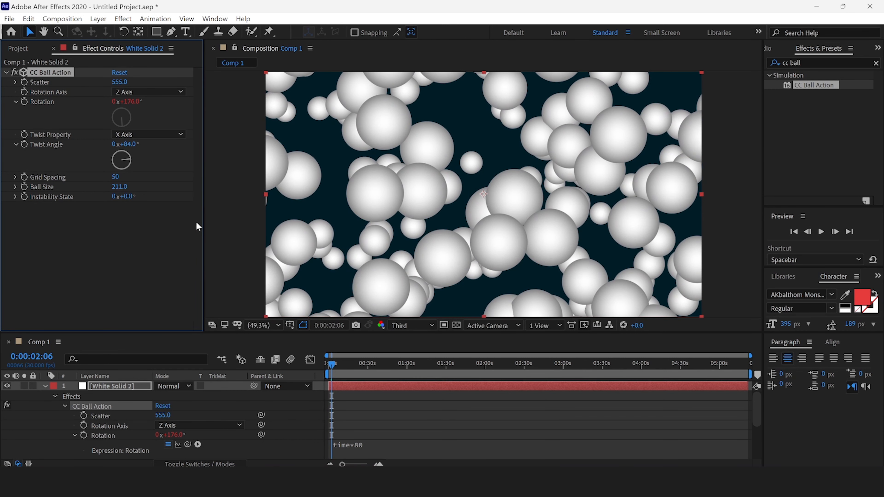
left_click(135, 261)
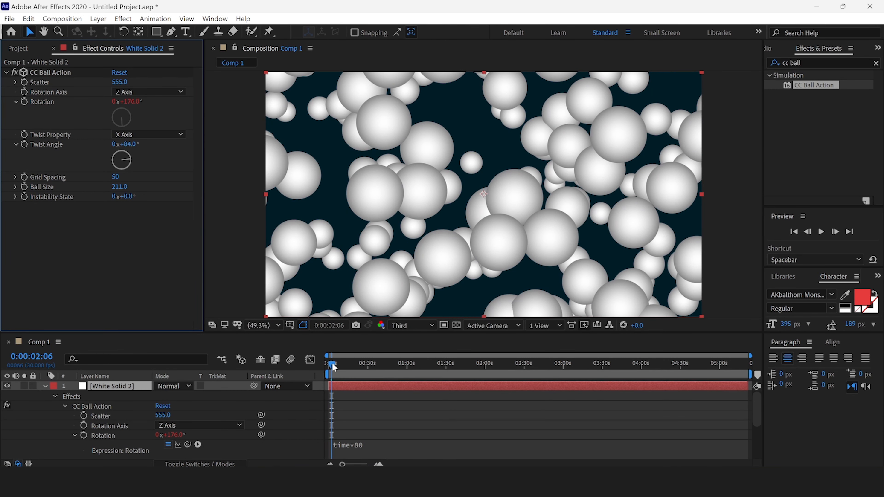
Step: Collapse the layer's properties and preview the enlarged rotating balls from the start of the composition
left_click_drag(332, 364, 258, 357)
left_click(46, 387)
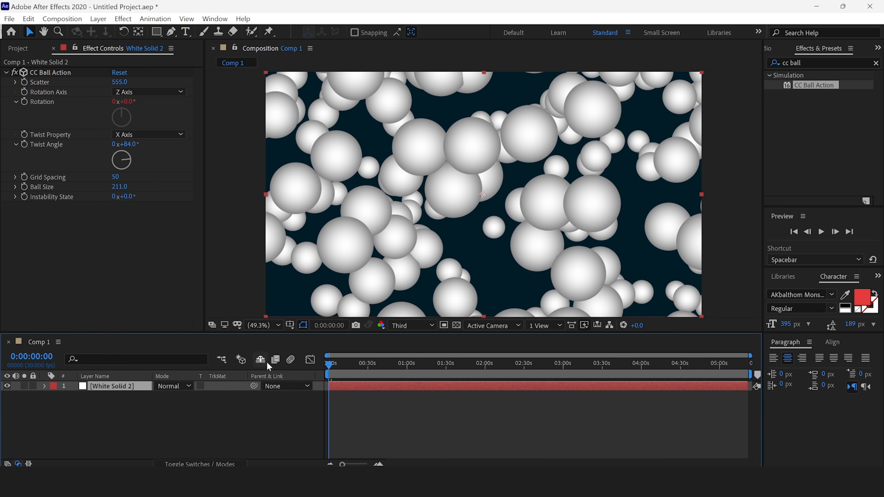
key("space")
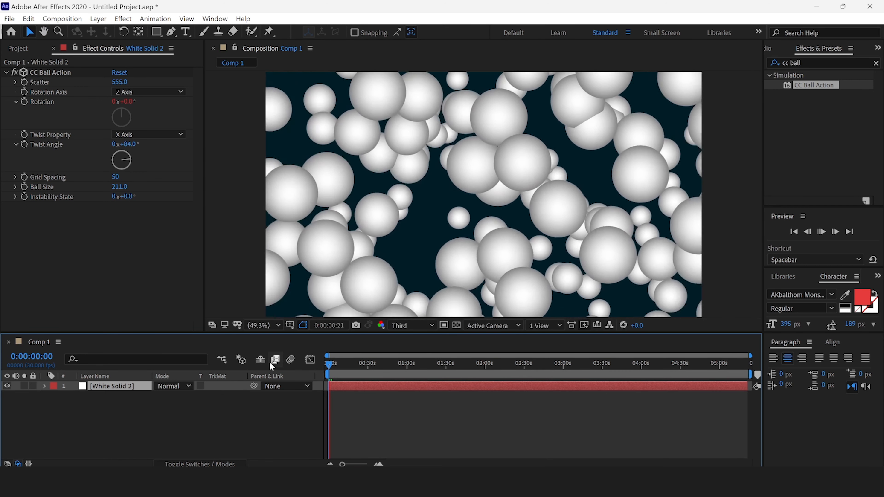
key("space")
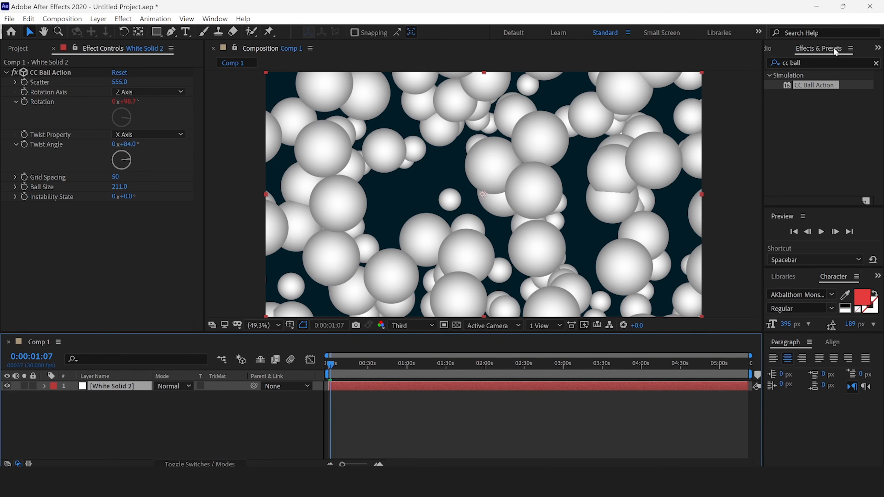
Step: Find the Circle effect under Generate and apply it to the White Solid 2 layer
left_click(875, 63)
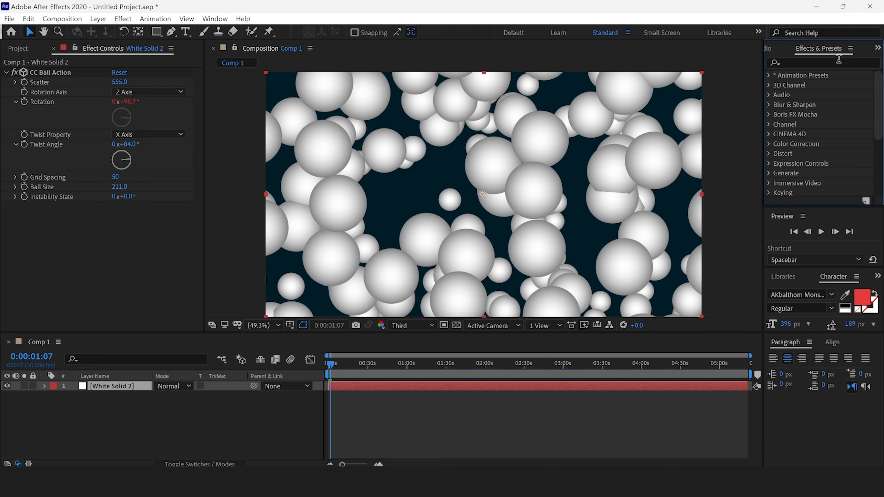
left_click(839, 60)
type("c")
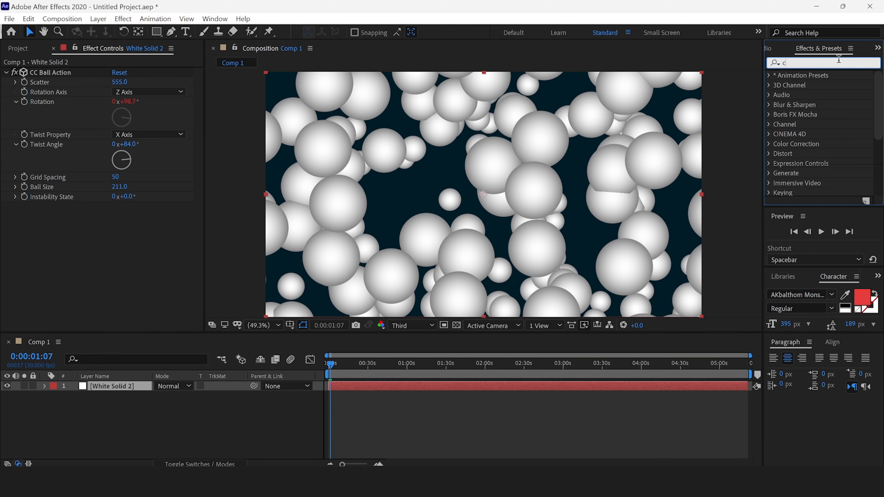
type("ircle")
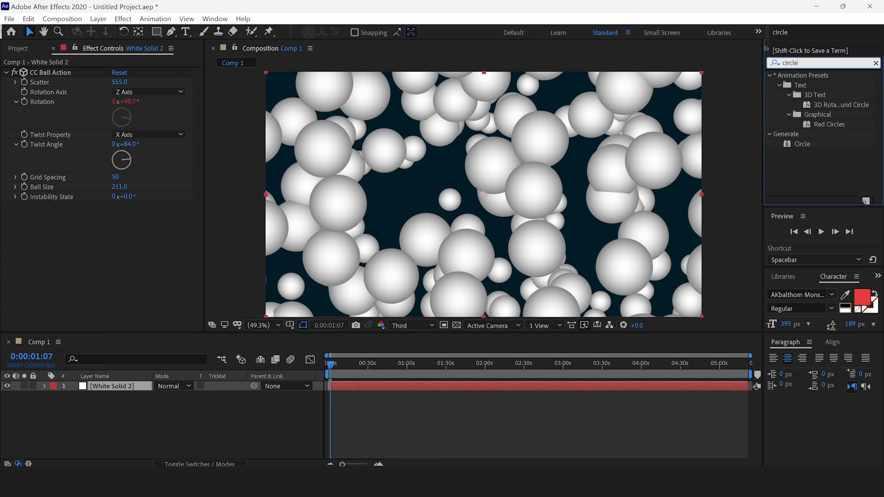
left_click(804, 144)
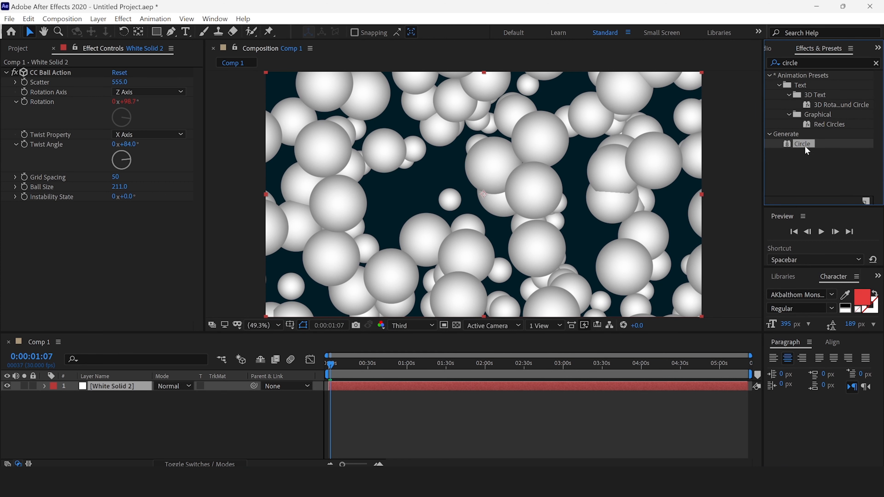
double_click(806, 150)
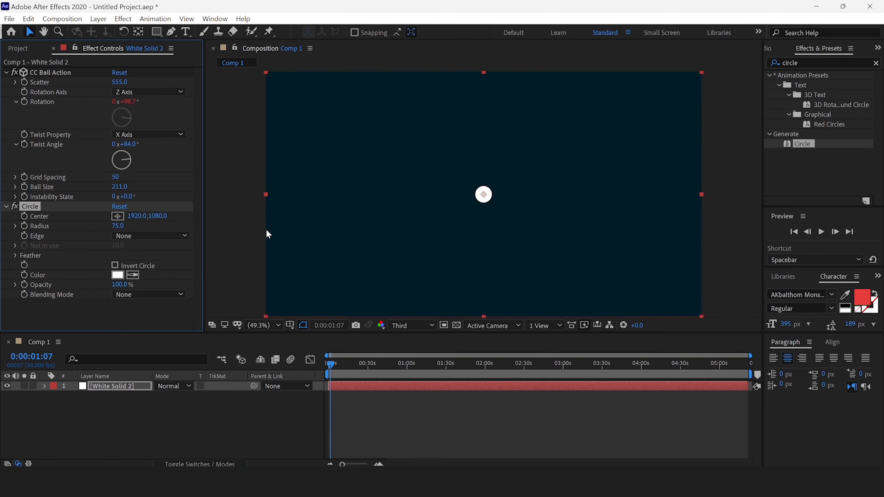
Step: Turn the circle into a ring with Edge set to Edge Radius, Radius 729 and Edge Radius 438
left_click(6, 73)
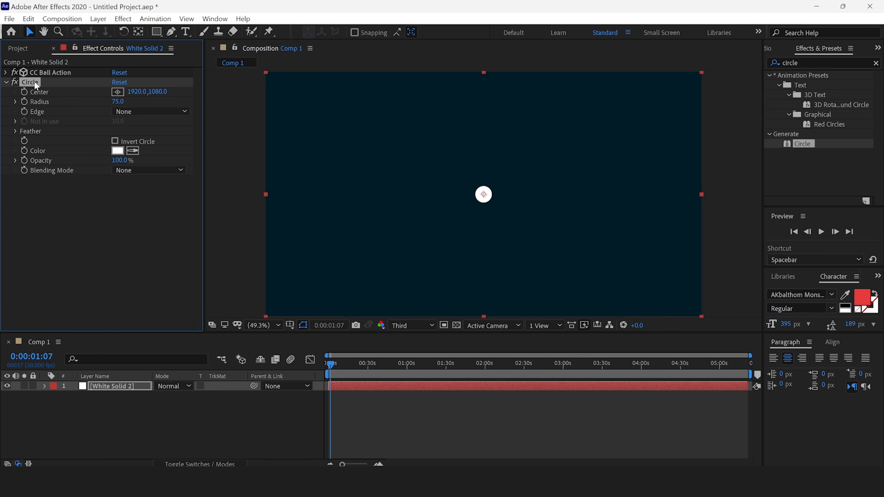
left_click(167, 111)
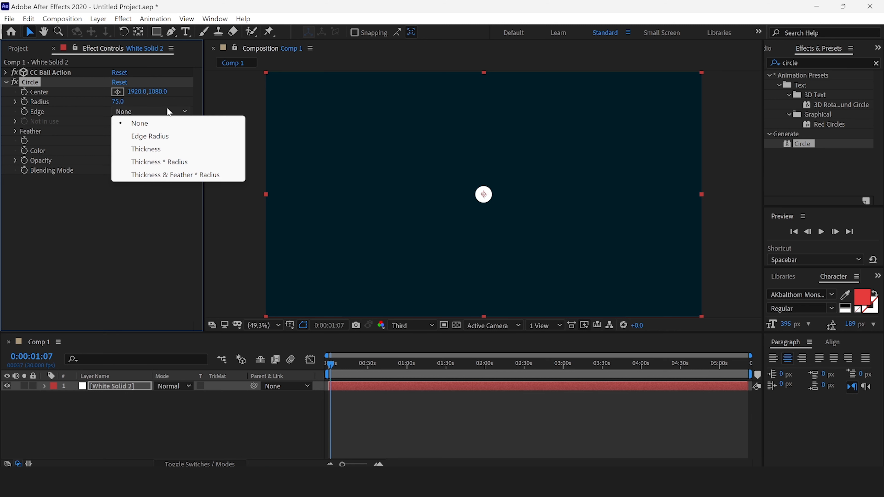
left_click(162, 136)
left_click_drag(118, 101, 508, 61)
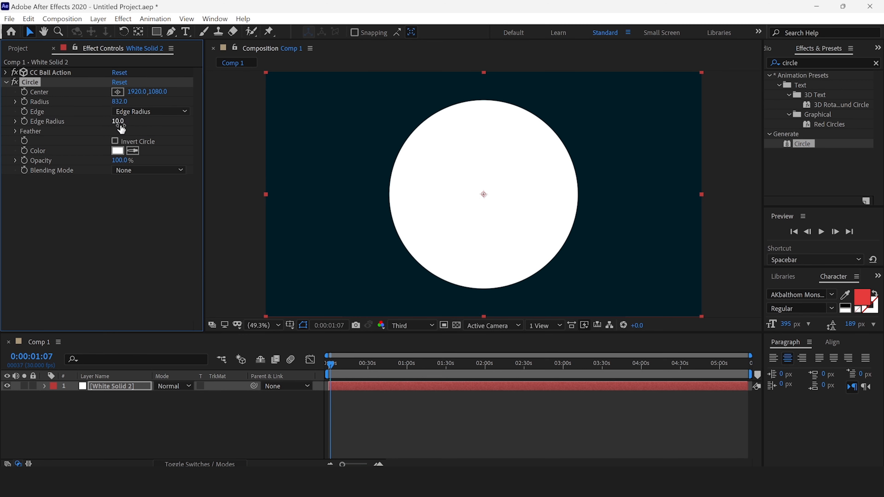
left_click_drag(121, 103, 63, 109)
left_click_drag(118, 121, 383, 143)
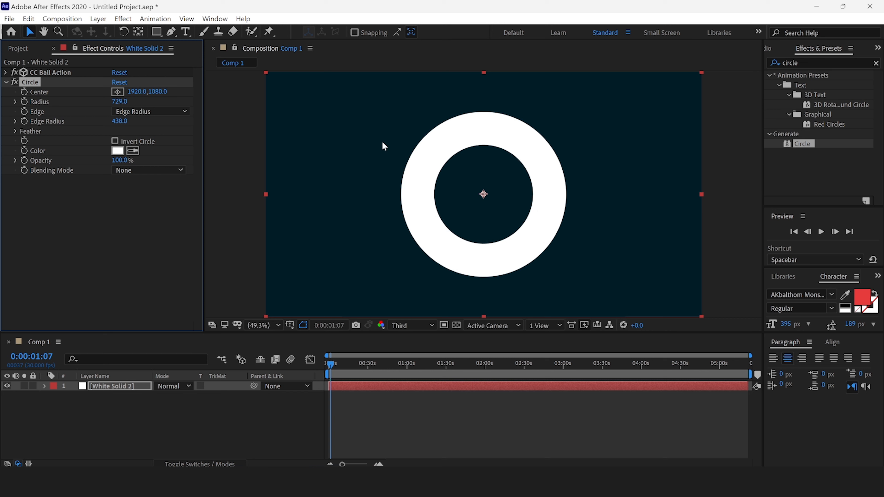
Step: Set the Circle effect's Blending Mode to Stencil Alpha so the balls show only inside the ring
left_click(157, 170)
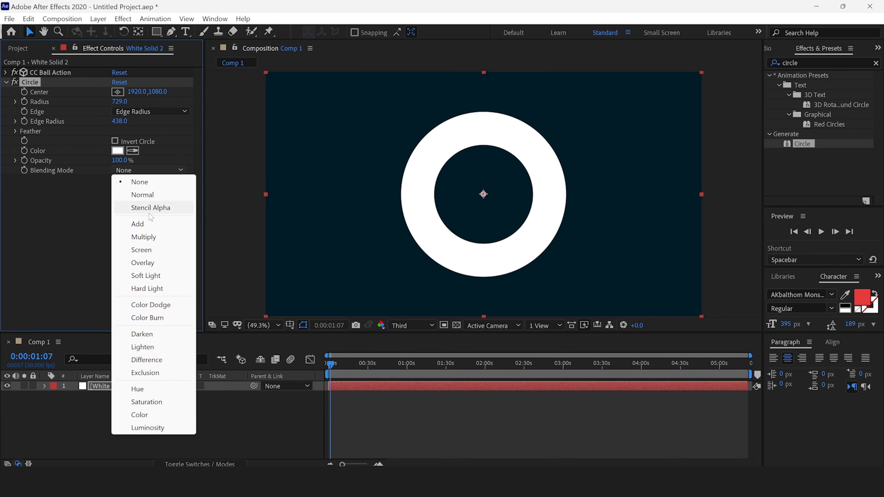
left_click(144, 224)
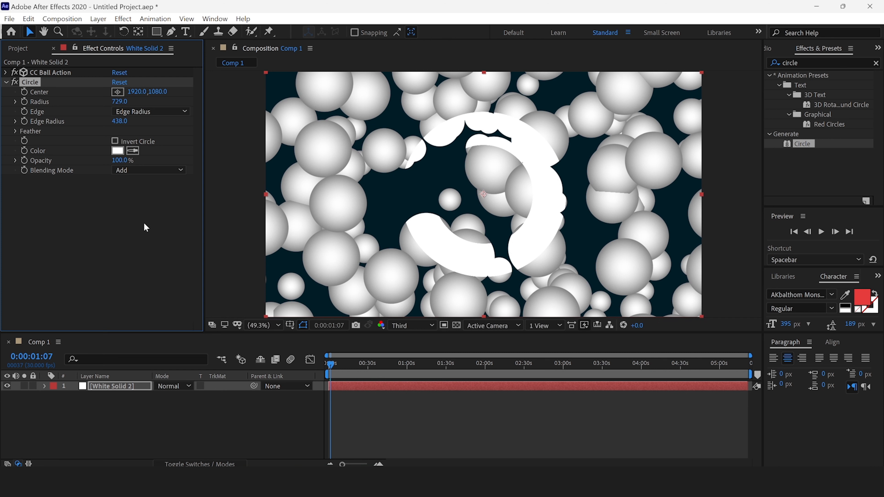
left_click(142, 172)
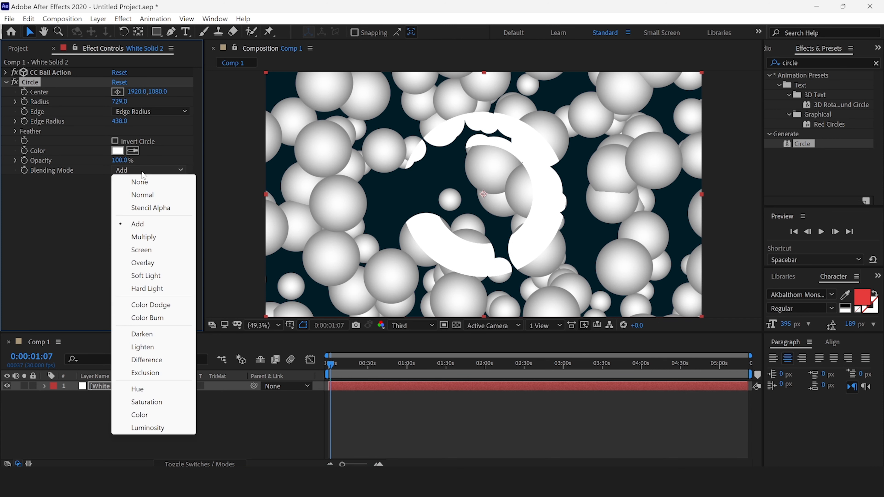
left_click(151, 208)
Step: Preview the ball-filled ring from the start of the composition and return to the first frame
left_click_drag(329, 364, 260, 374)
key("space")
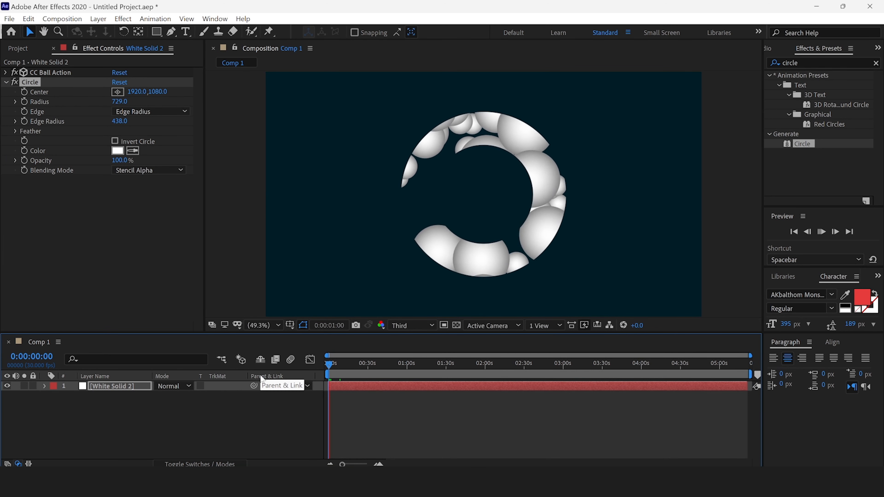
key("space")
left_click_drag(332, 365, 302, 362)
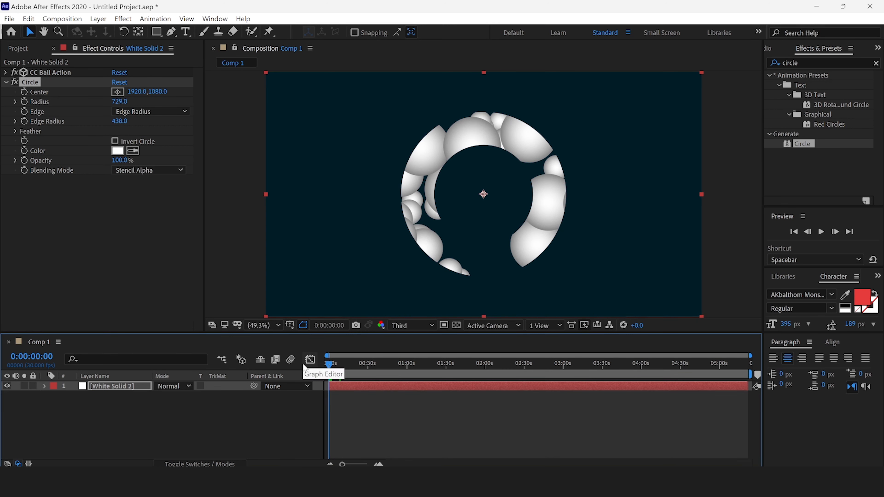
Step: Find the Fractal Noise effect under Noise & Grain and apply it to the White Solid 2 layer
left_click(817, 62)
type("frac")
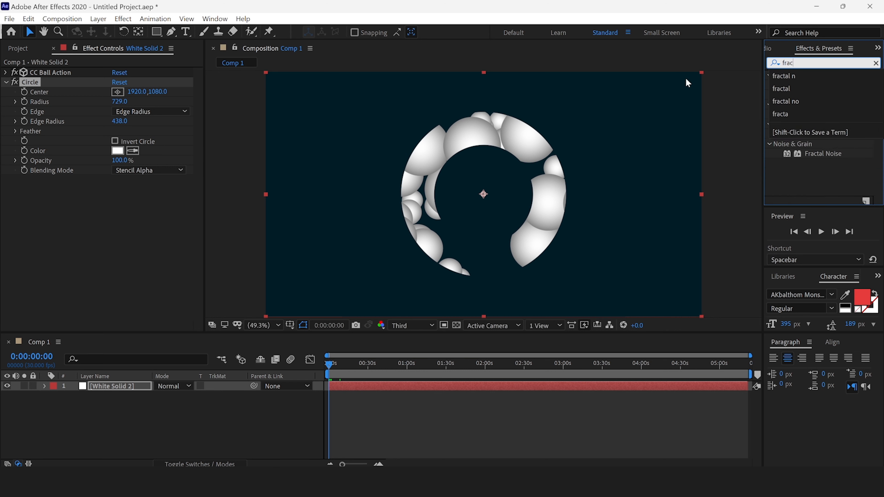
type("tal")
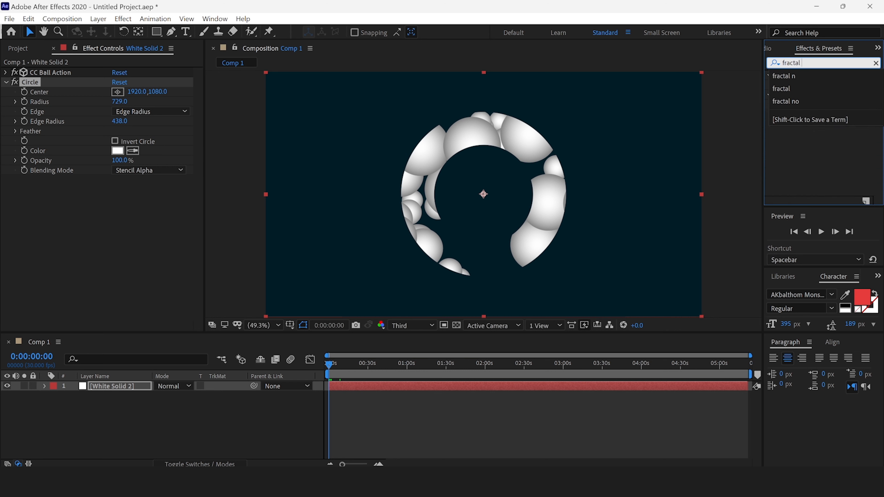
key("BackSpace")
key("BackSpace")
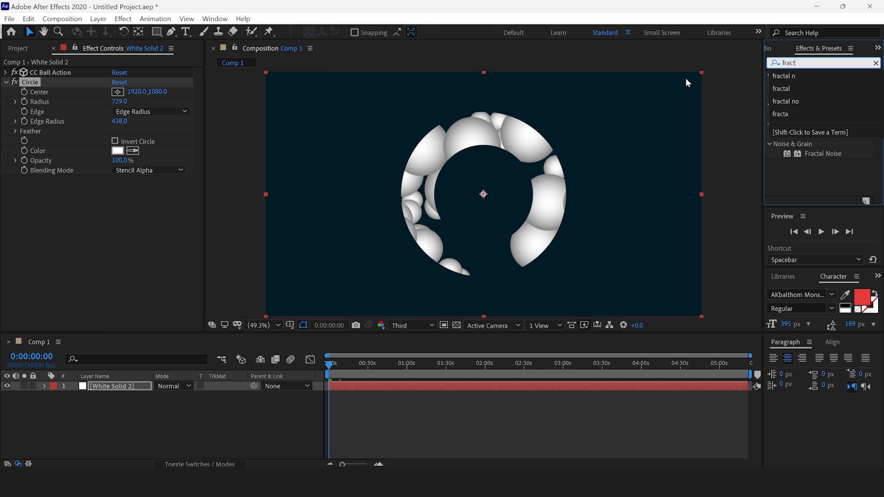
type("a")
key("BackSpace")
left_click(822, 154)
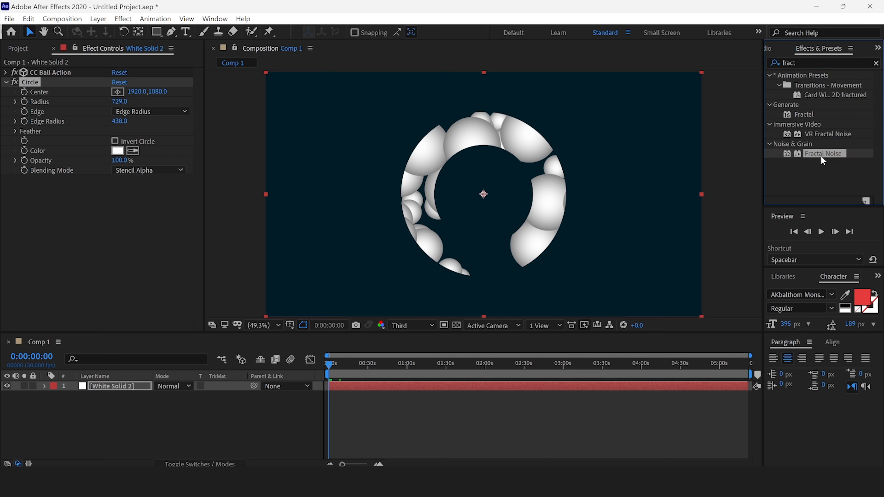
left_click_drag(834, 156, 507, 385)
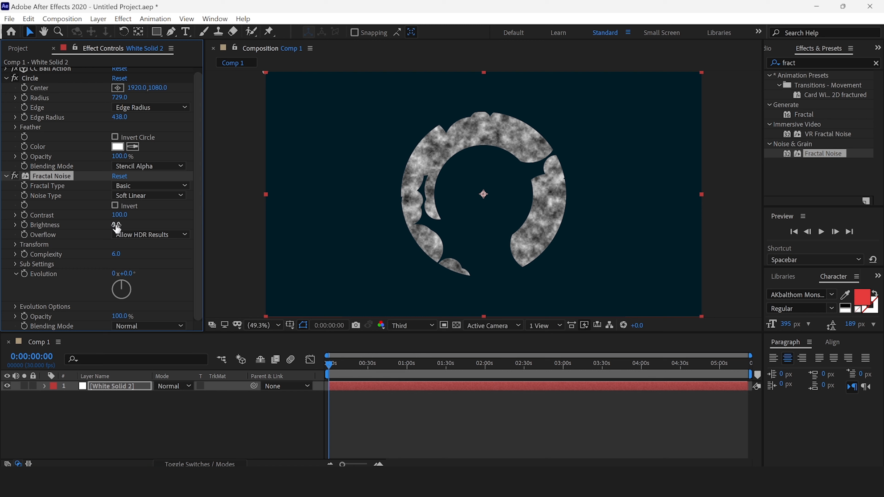
Step: Set Fractal Noise's Blending Mode to Add, Contrast to 62, Brightness to -40 and Complexity to 6.1
mouse_move(117, 225)
left_mouse_down()
mouse_move(124, 226)
mouse_move(111, 226)
left_mouse_up()
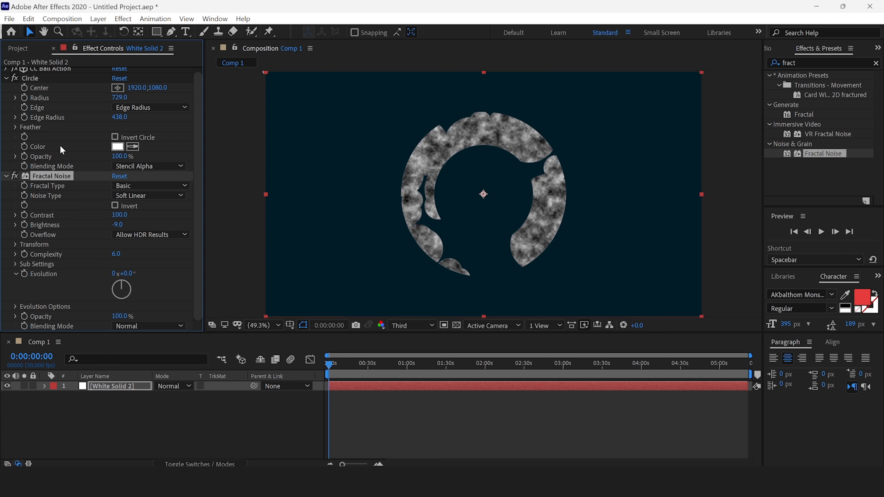
left_click(8, 80)
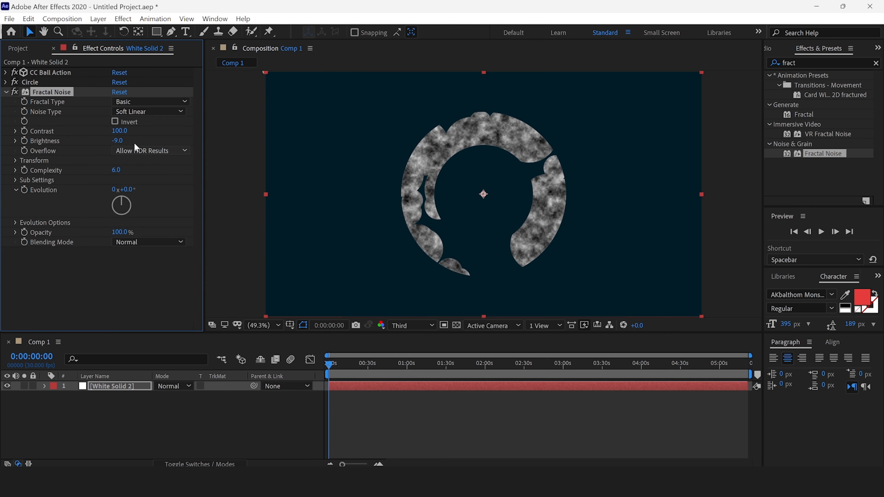
left_click(138, 241)
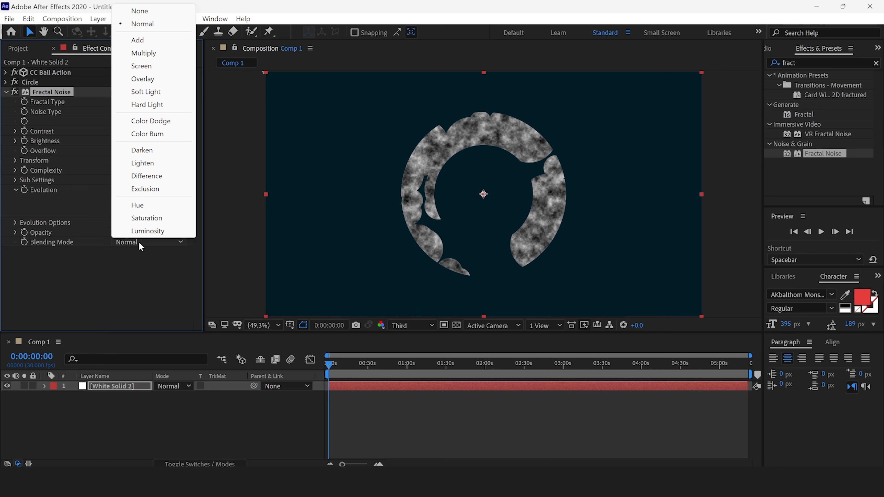
left_click(139, 41)
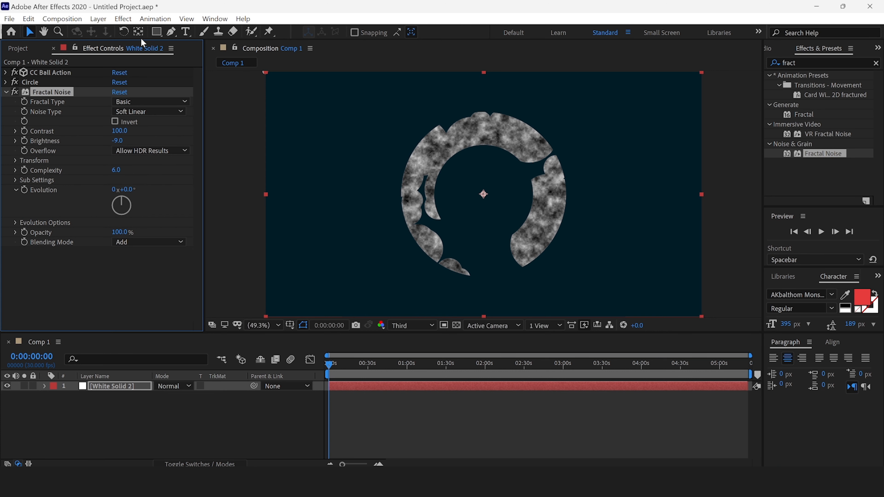
mouse_move(120, 141)
left_mouse_down()
mouse_move(59, 148)
mouse_move(105, 148)
mouse_move(108, 132)
mouse_move(75, 138)
mouse_move(108, 144)
left_mouse_up()
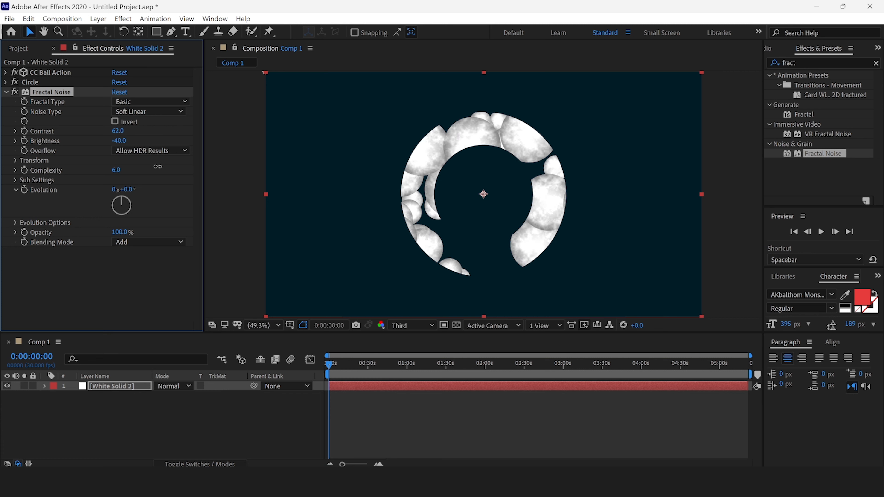
left_click_drag(191, 168, 105, 172)
Step: Animate Fractal Noise's Evolution with the expression time*-80
left_click_drag(128, 190, 138, 211)
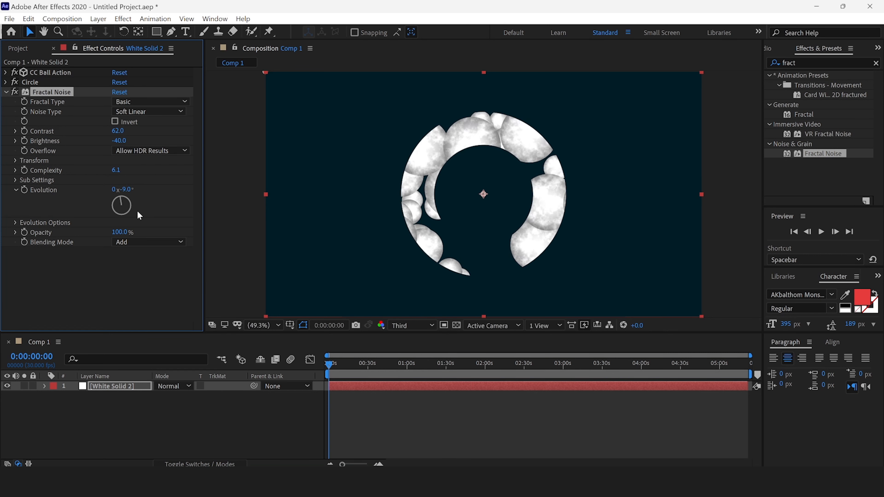
left_click(23, 190, "alt")
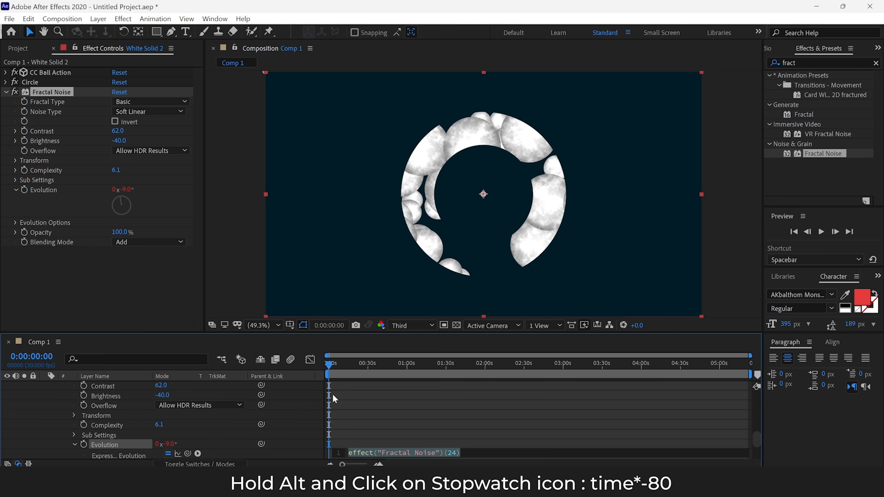
scroll(398, 441, "down", 3)
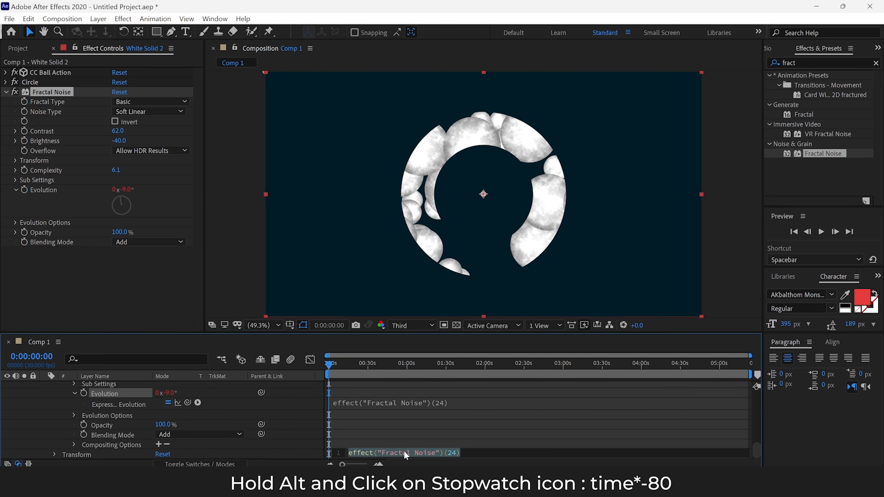
type("time")
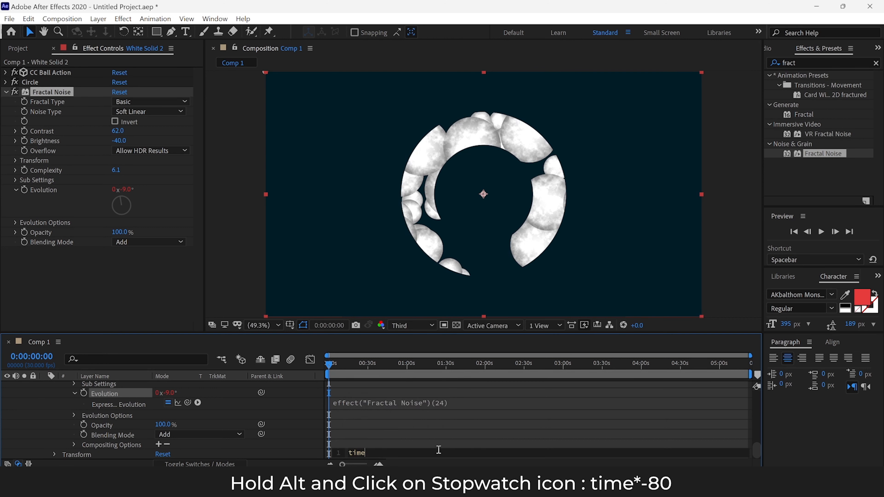
type("*-80")
left_click(418, 428)
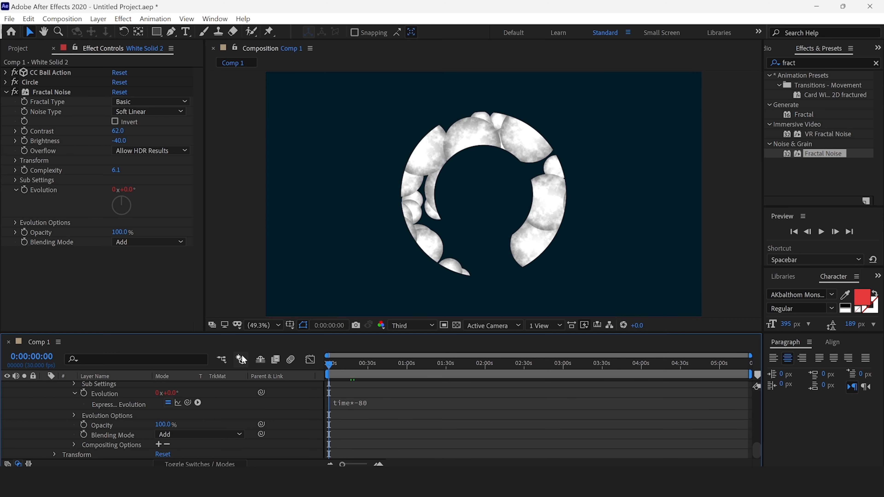
Step: Preview the ring with its evolving noise texture, stop playback and collapse Fractal Noise's Evolution dial
key("space")
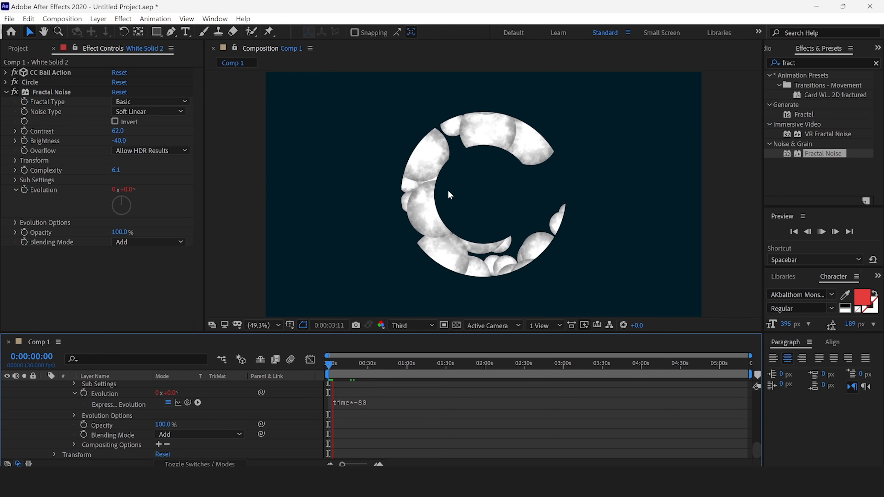
key("space")
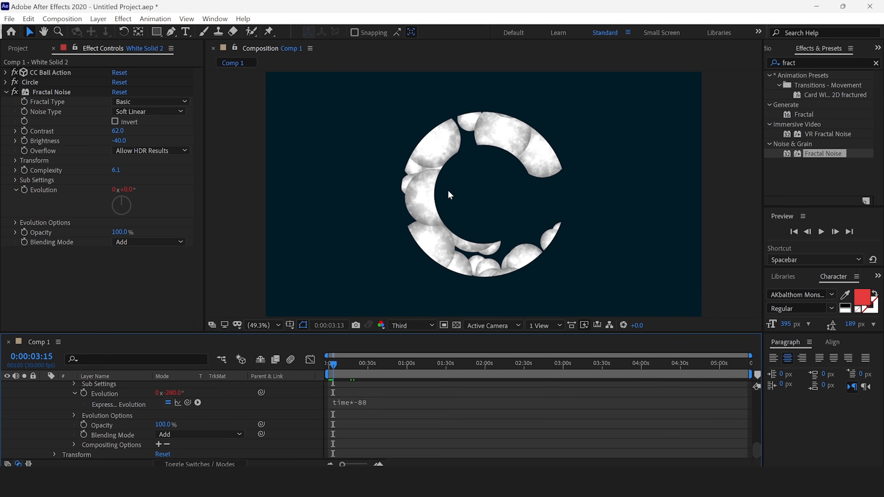
left_click(15, 190)
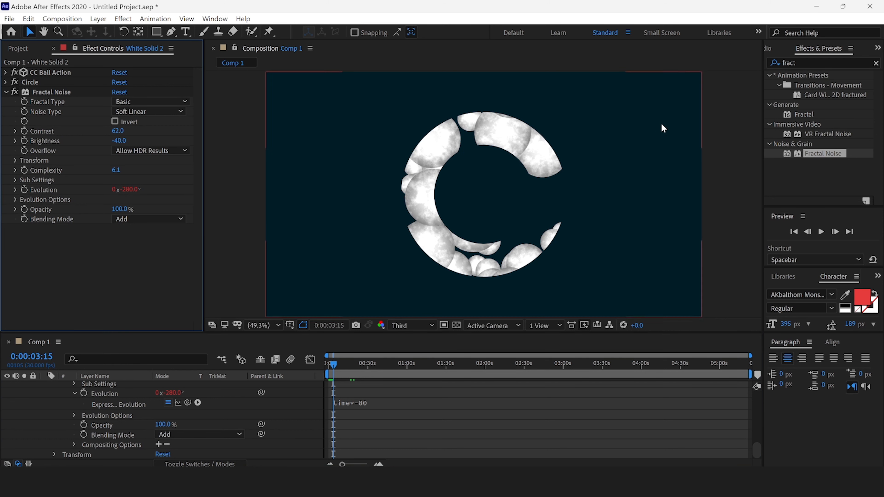
Step: Find the Turbulent Displace effect under Distort and apply it to the White Solid 2 layer
left_click(802, 65)
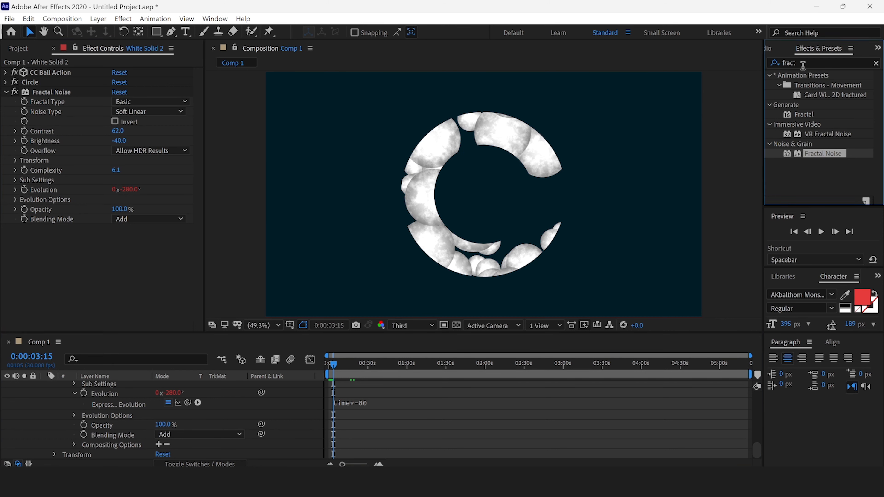
left_click(876, 63)
left_click(855, 61)
type("t")
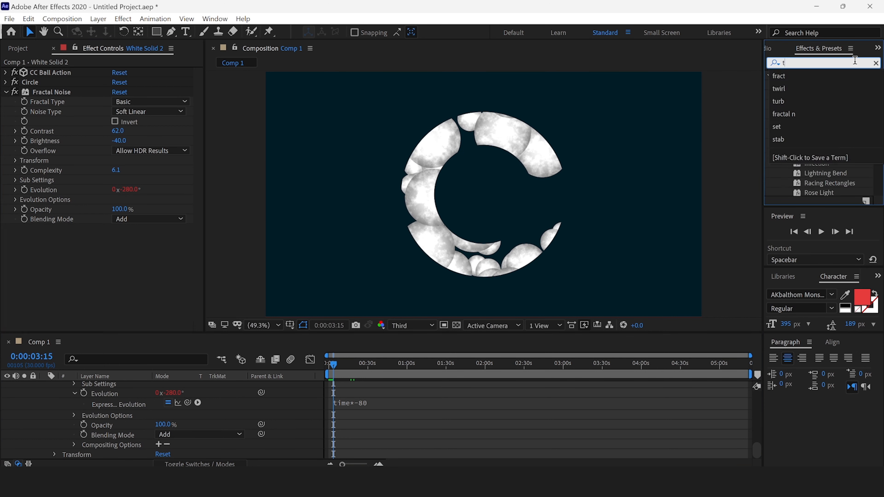
type("urb")
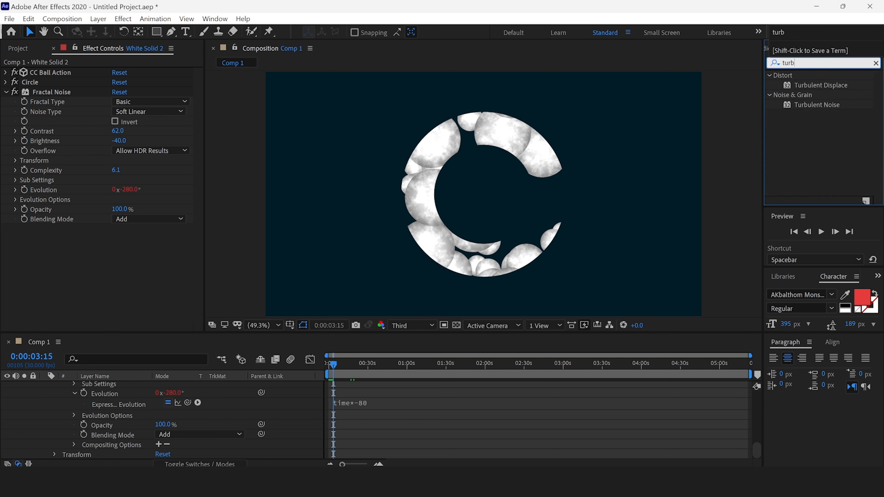
left_click(815, 85)
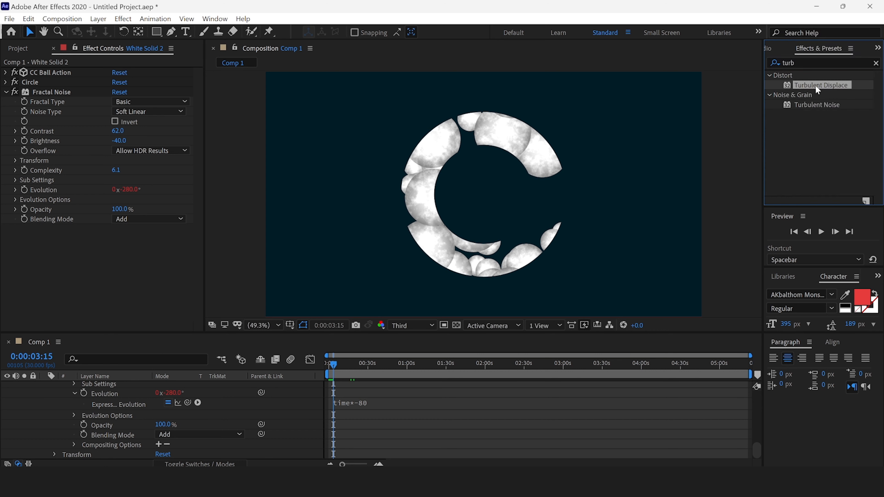
left_click_drag(815, 85, 482, 193)
Step: Collapse the White Solid 2 layer's properties and the Fractal Noise effect's settings
scroll(173, 413, "up", 10)
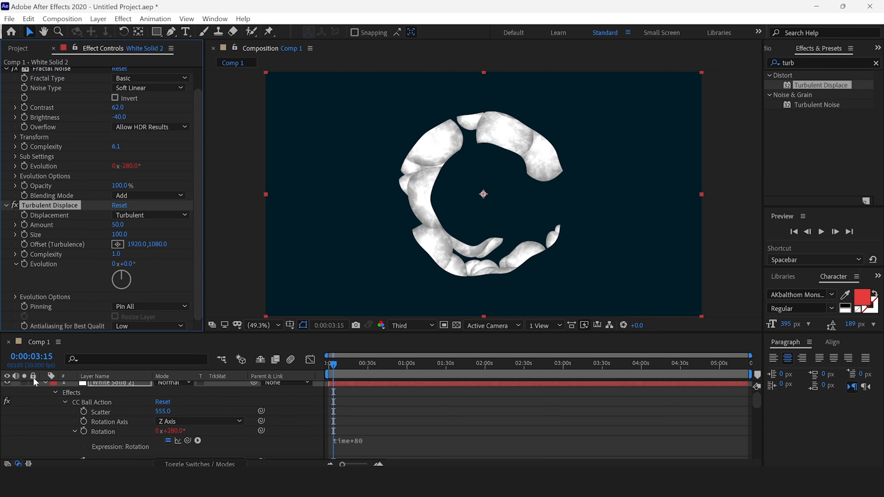
left_click(45, 384)
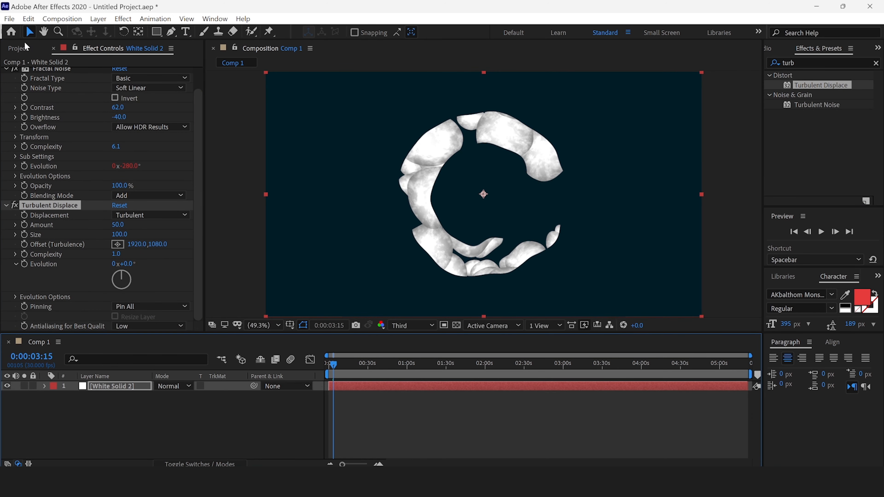
scroll(47, 126, "up", 2)
left_click(6, 93)
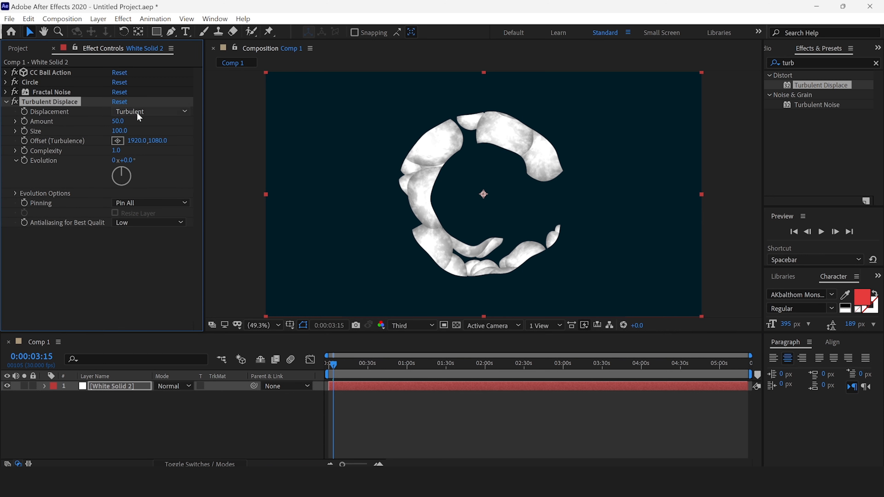
Step: Roughen the ring by setting Turbulent Displace's Amount to 196 and Size to 26
left_click_drag(155, 124, 338, 135)
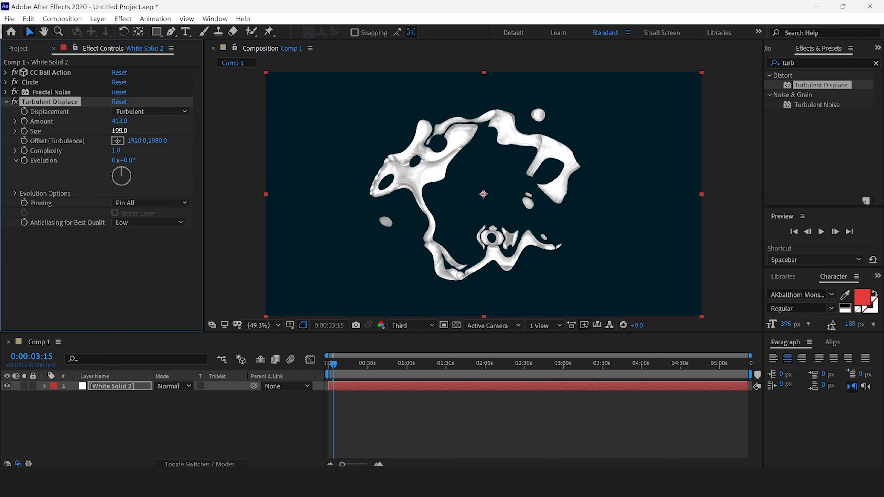
left_click_drag(120, 131, 59, 140)
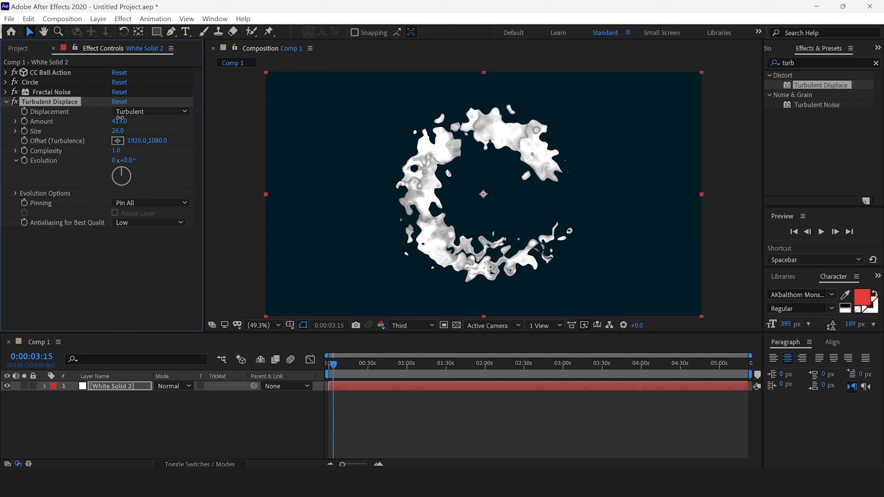
left_click_drag(159, 121, 31, 151)
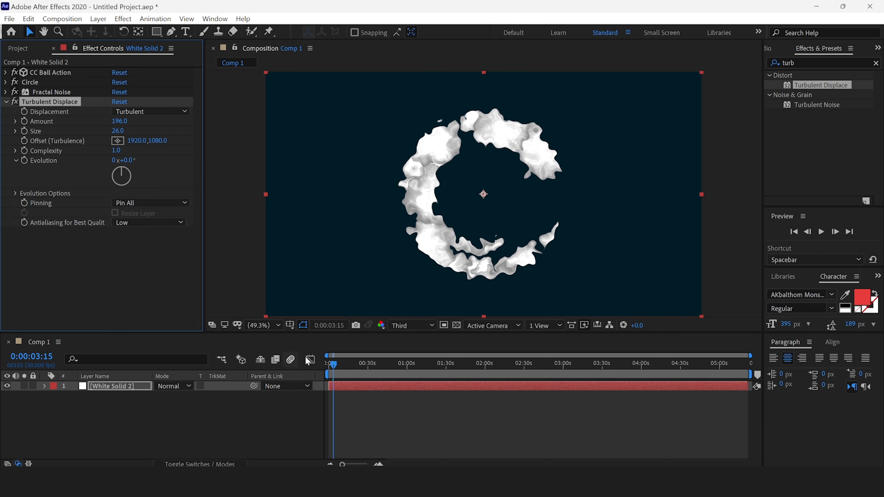
Step: Preview the turbulently displaced ring from the start of the composition
left_click_drag(331, 368, 301, 365)
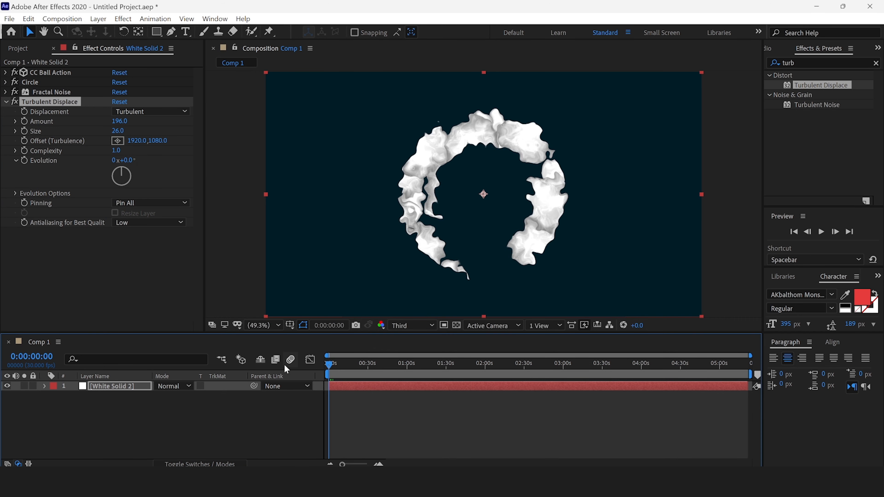
key("space")
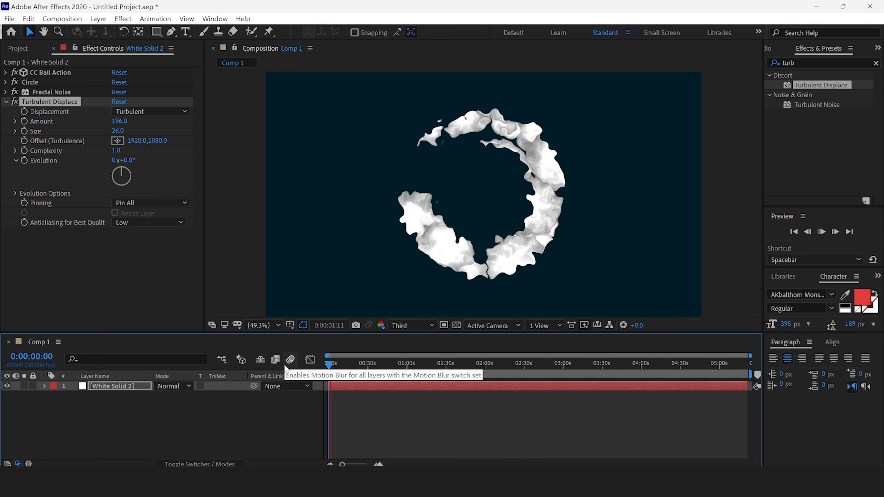
Step: Animate Turbulent Displace's Evolution with the expression time*90
key("space")
left_click_drag(129, 162, 27, 172)
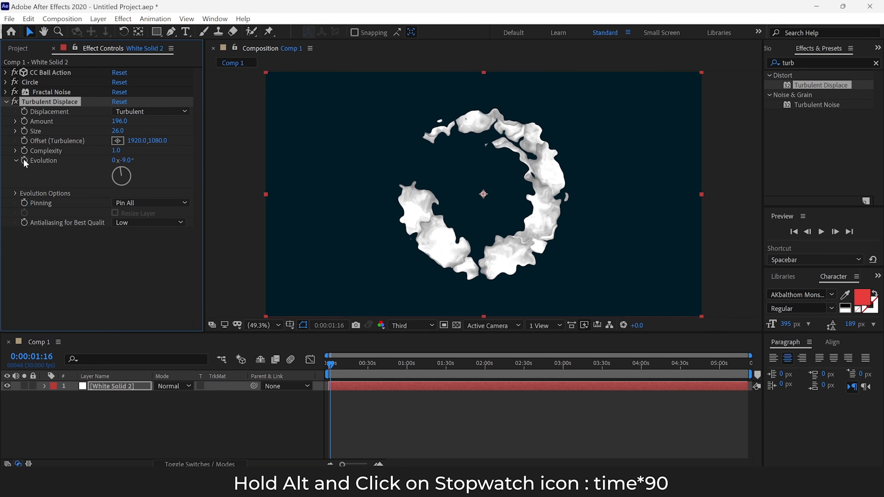
left_click(23, 159, "alt")
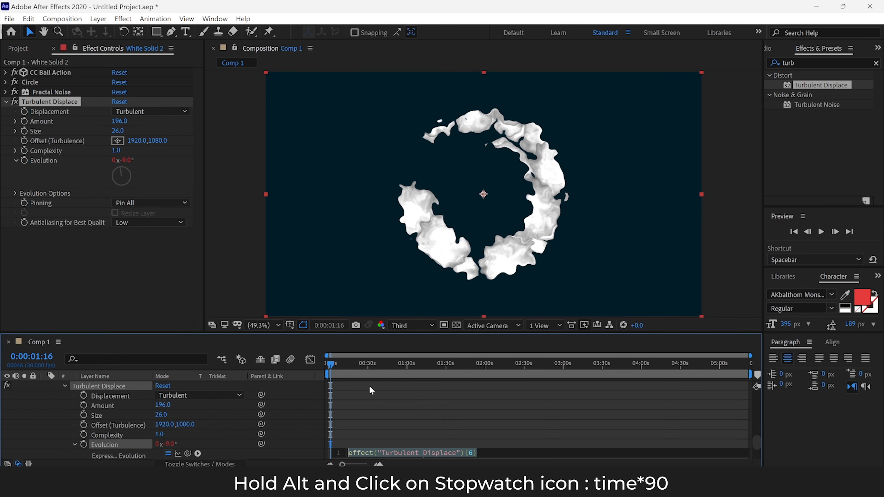
type("time*90")
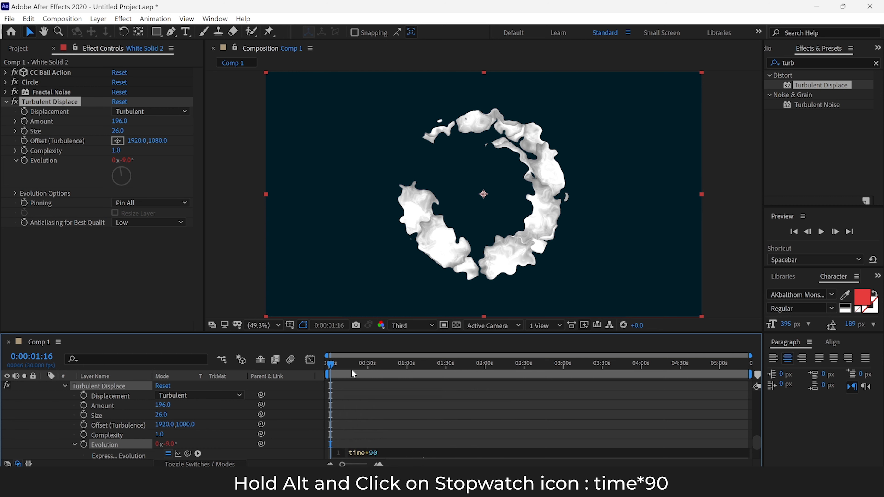
left_click(340, 357)
Step: Play back the ring's evolving turbulence from the start of the composition
left_click_drag(343, 367, 281, 382)
key("space")
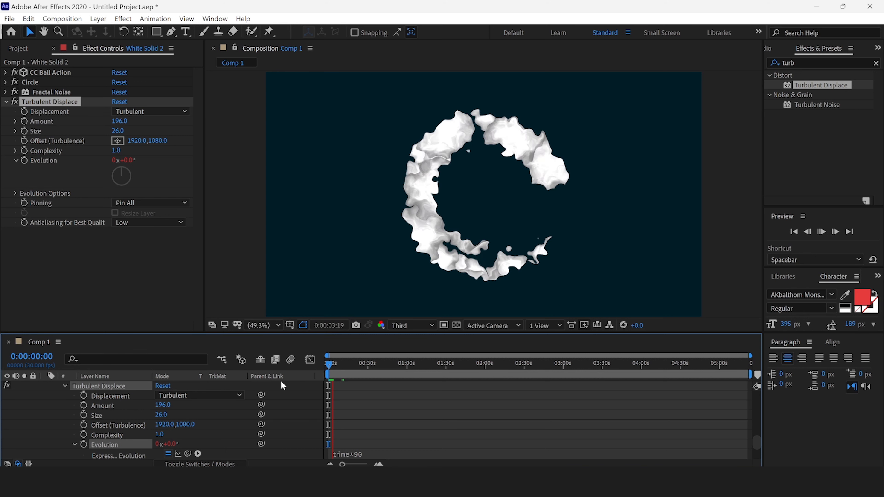
key("space")
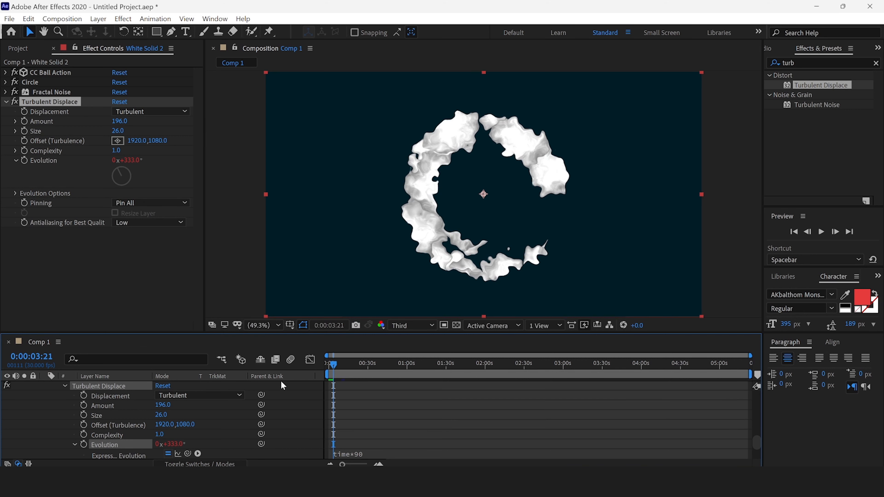
Step: Collapse the Turbulent Displace settings and apply the Twirl effect from Distort to the White Solid 2 layer
left_click(6, 102)
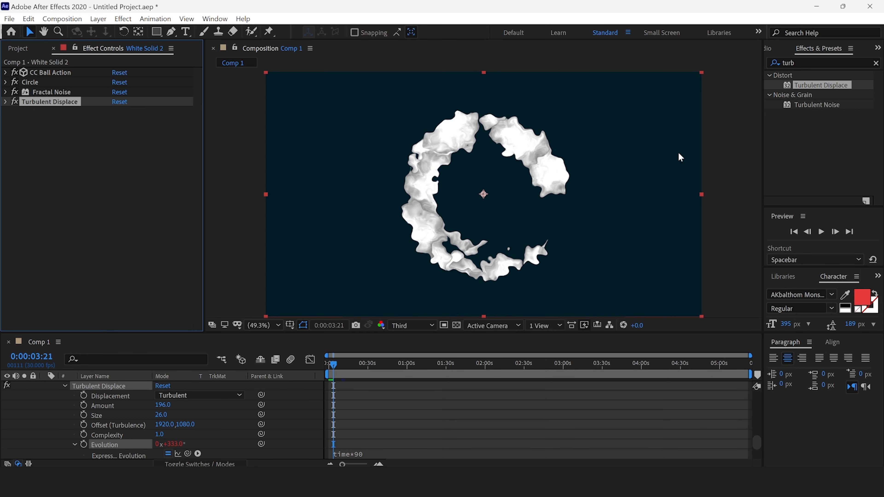
left_click(819, 58)
type("tw")
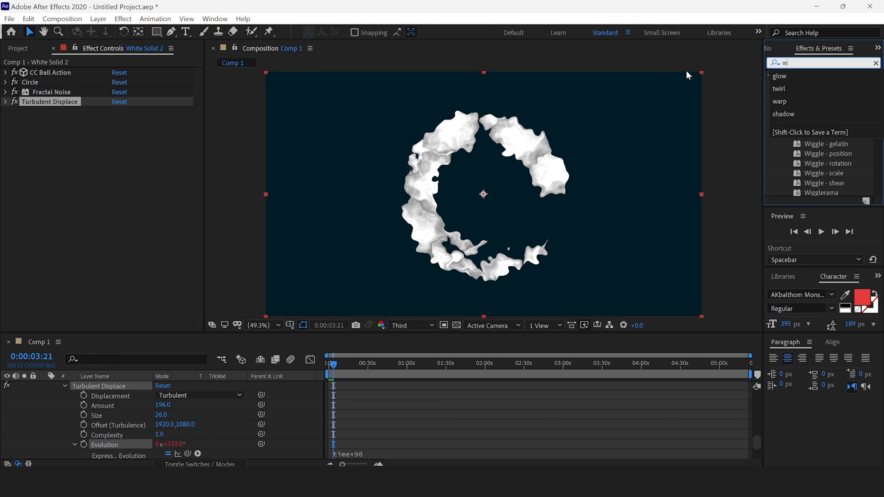
type("irl")
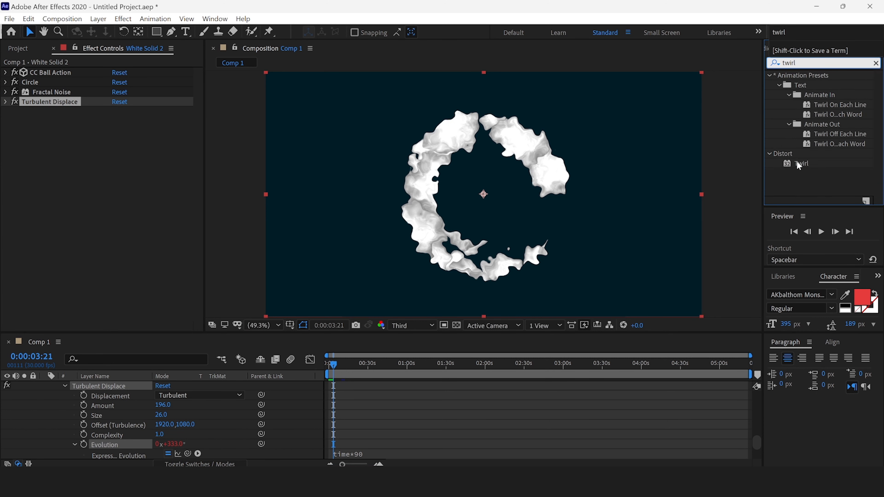
left_click_drag(799, 165, 523, 173)
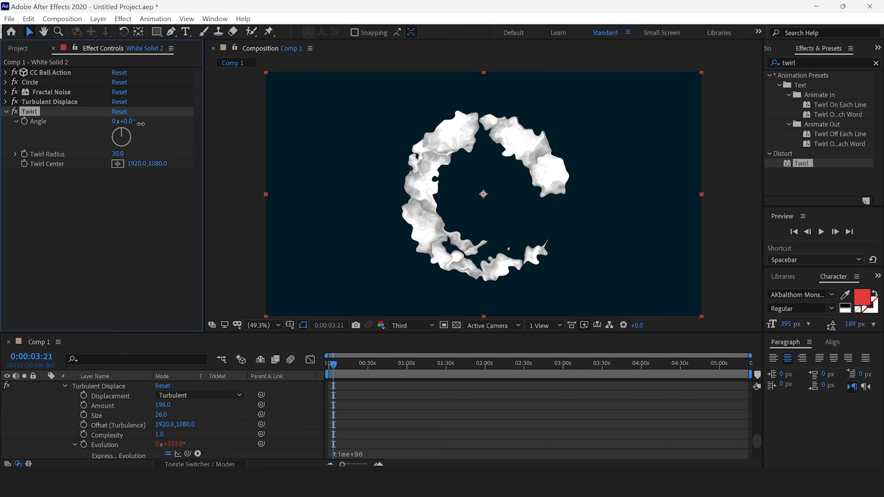
Step: Swirl the ring by setting Twirl's Angle to 1x+264° and Twirl Radius to 26
left_click_drag(140, 124, 439, 149)
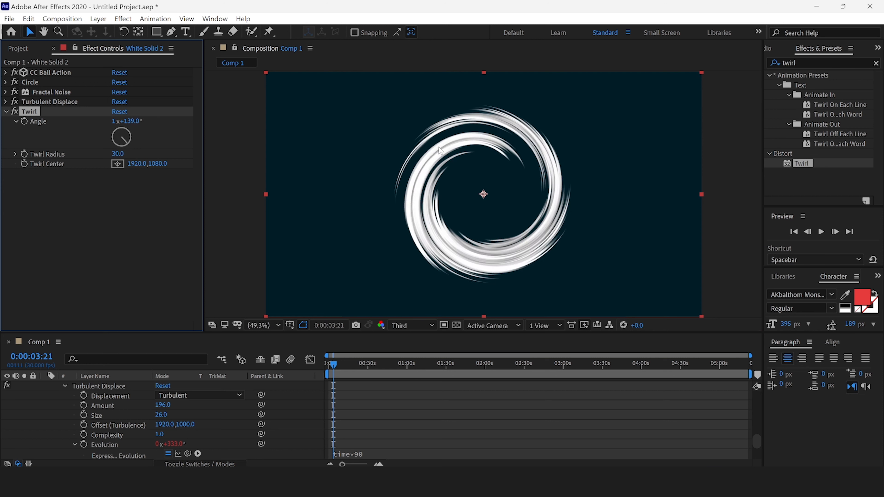
left_click_drag(118, 154, 159, 164)
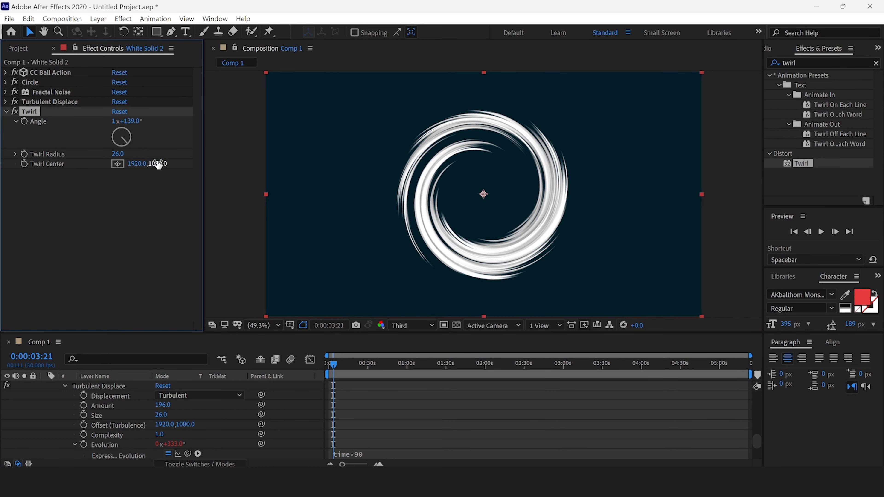
left_click_drag(132, 121, 232, 145)
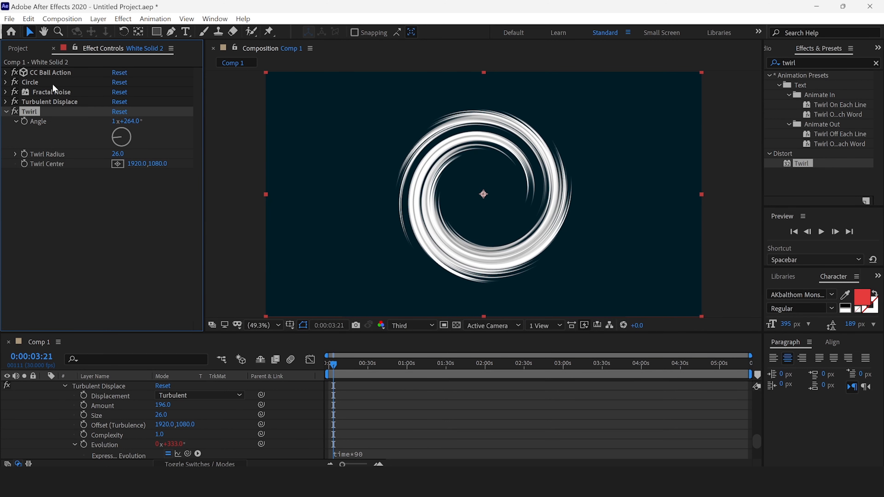
Step: Set CC Ball Action's Scatter to 485 and collapse the effect's settings
left_click(55, 71)
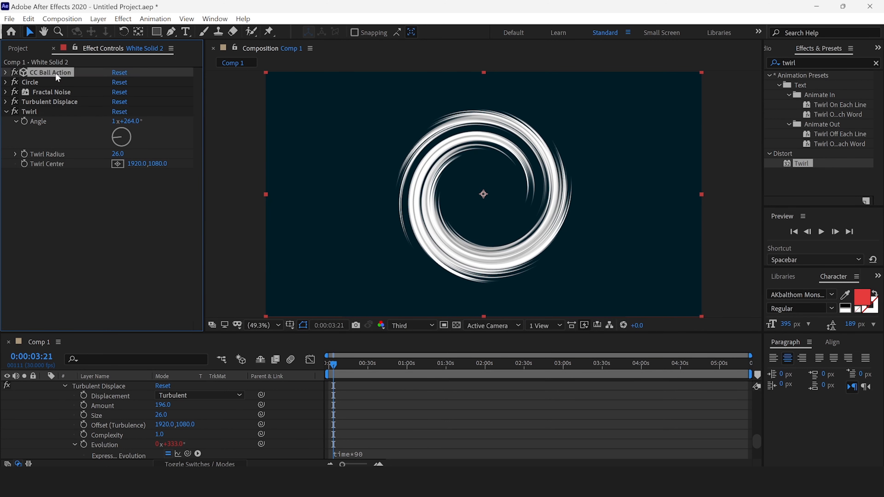
left_click(6, 72)
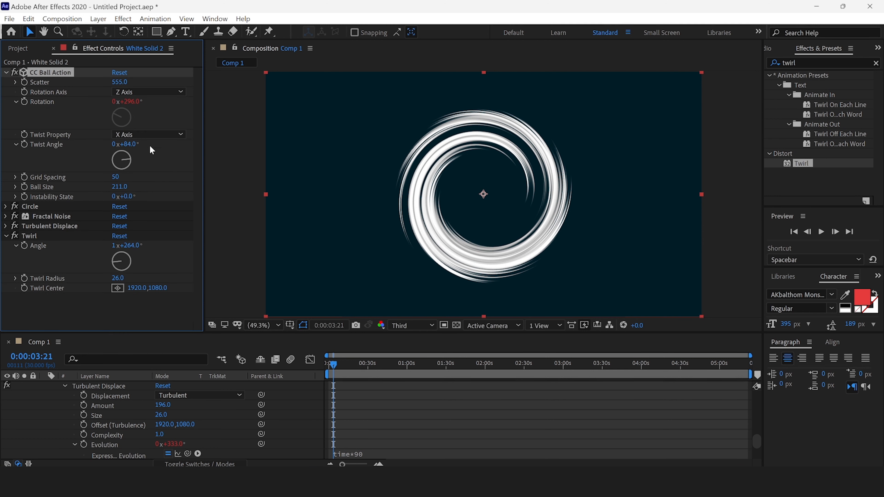
left_click_drag(117, 178, 138, 177)
left_click_drag(215, 173, 150, 187)
left_click_drag(120, 82, 98, 97)
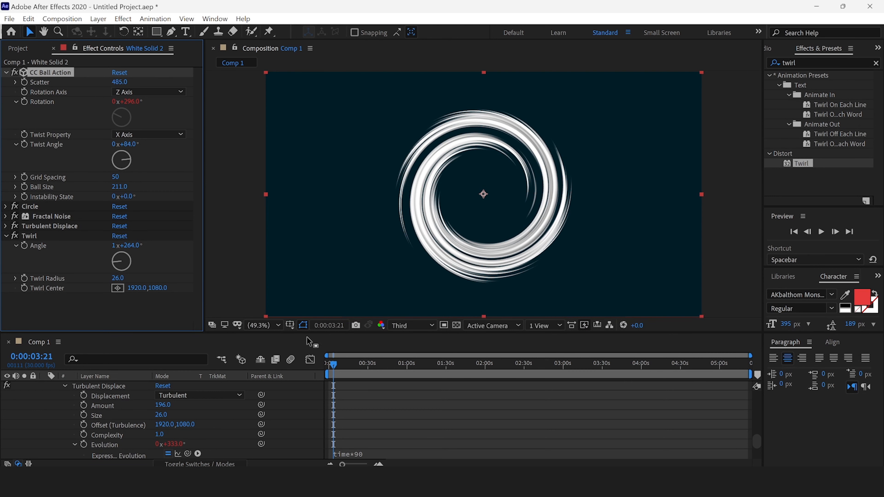
left_click(15, 84)
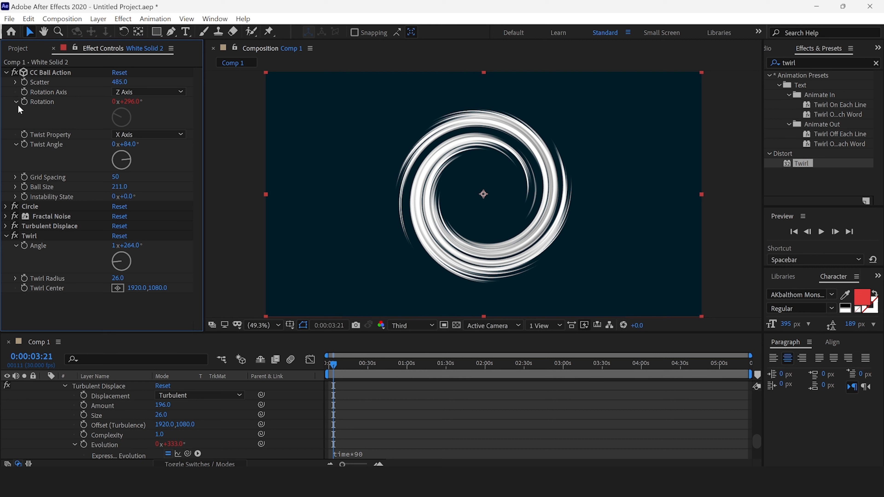
left_click(17, 102)
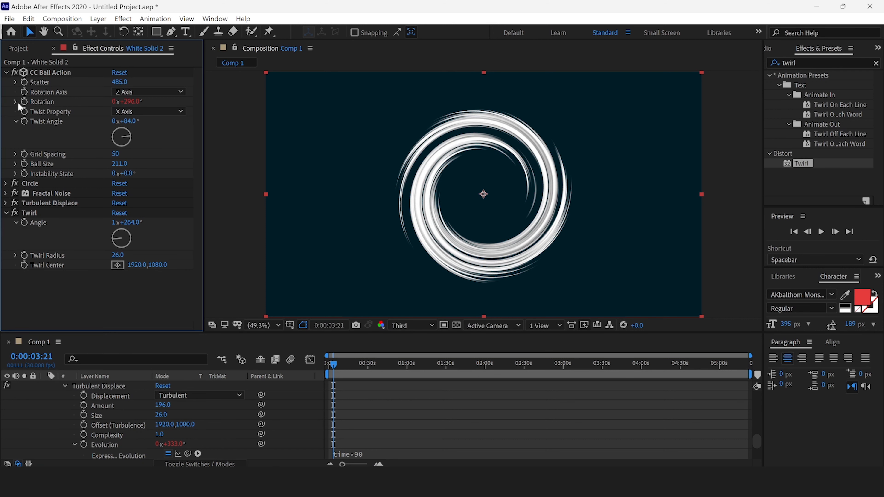
left_click(7, 72)
Step: Set Fractal Noise's Contrast to 50 and collapse the effect's settings
left_click(50, 93)
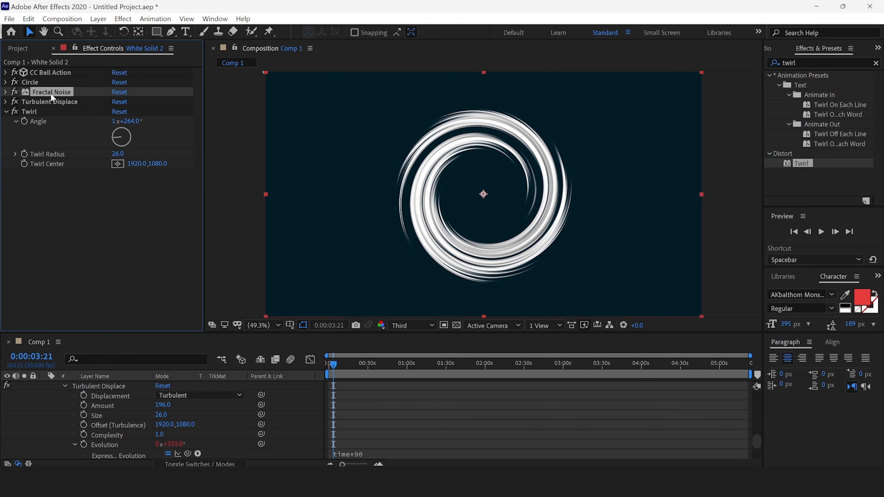
left_click(6, 93)
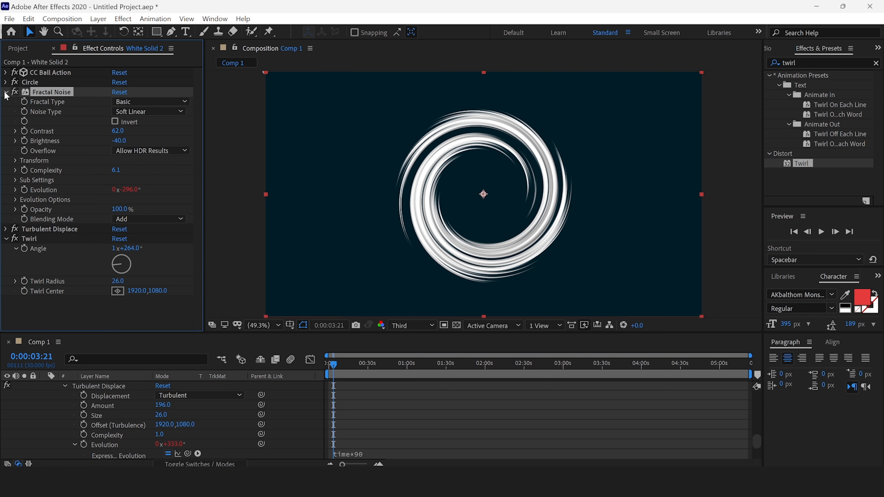
left_click_drag(118, 131, 108, 150)
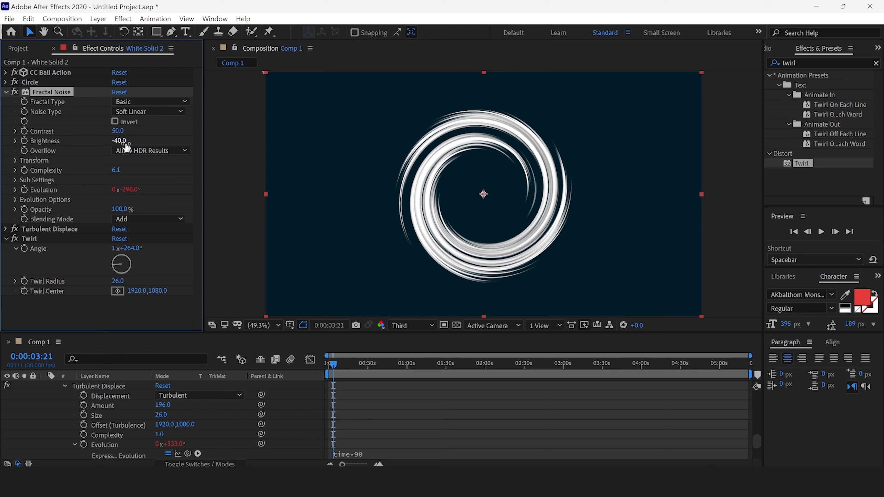
left_click(6, 92)
Step: Soften the Circle effect's edges with Feather Outer Edge 200 and Feather Inner Edge 61, and collapse its settings
left_click(34, 81)
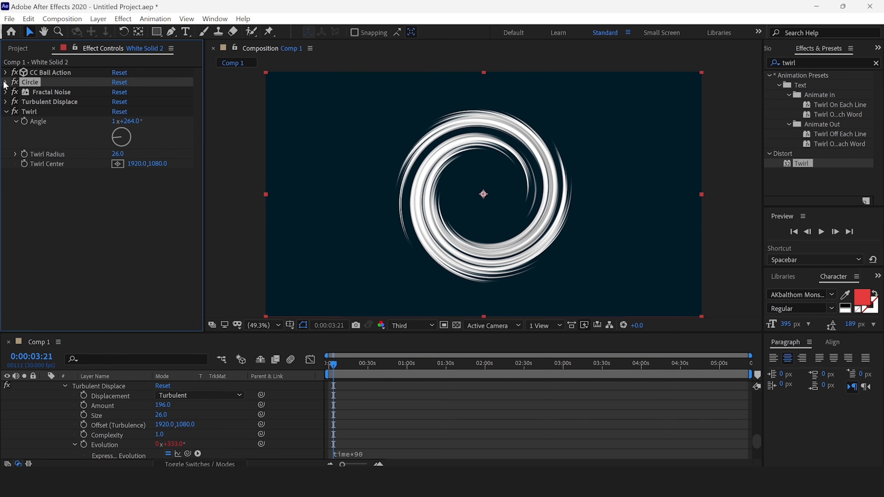
left_click(6, 82)
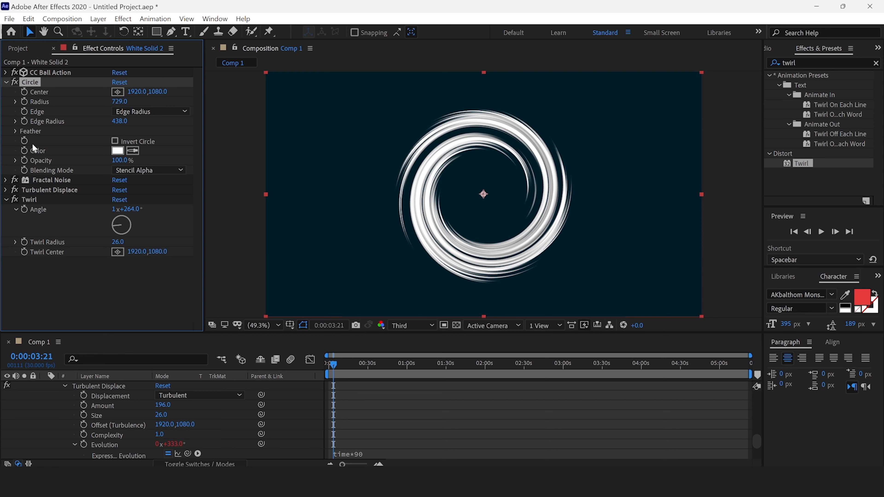
left_click(15, 131)
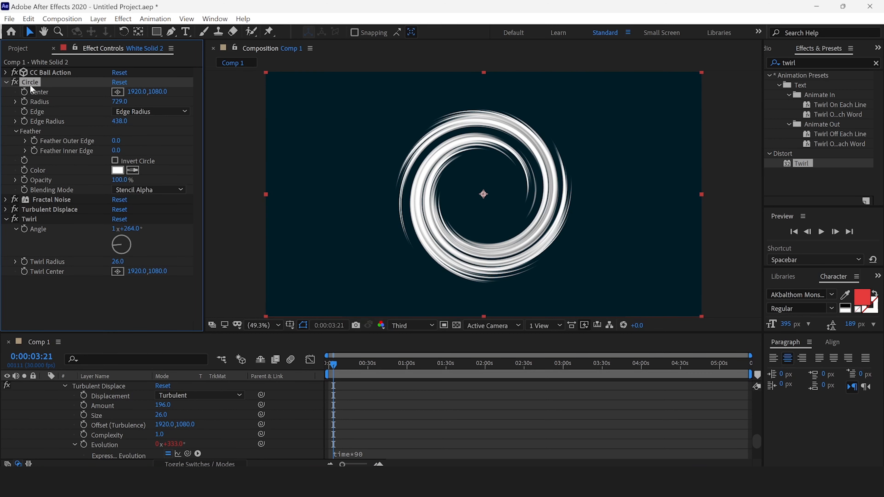
left_click_drag(116, 141, 245, 157)
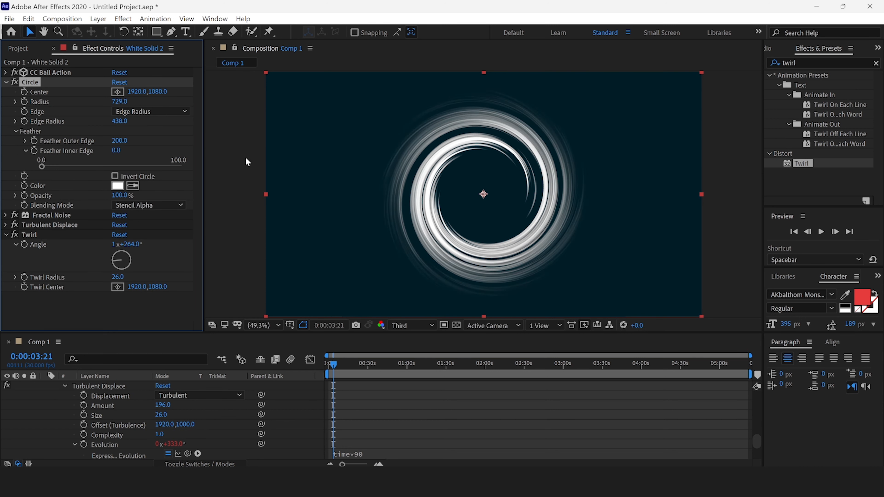
left_click_drag(117, 151, 145, 165)
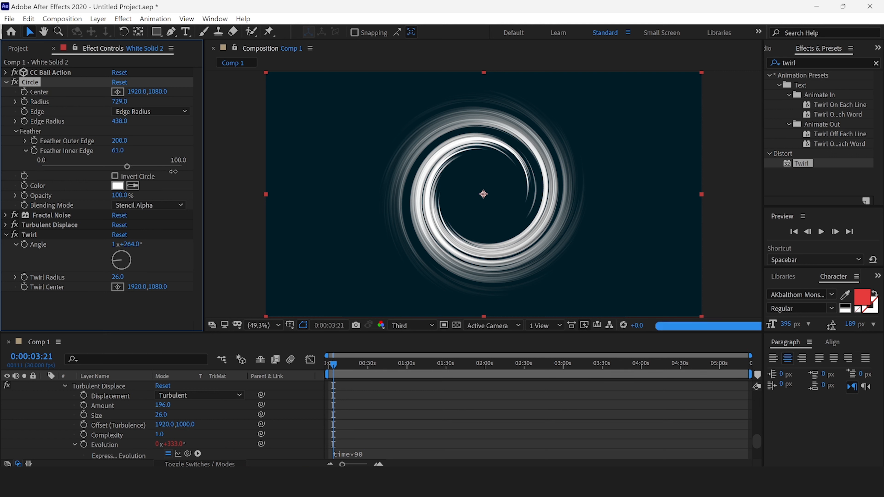
left_click(6, 82)
Step: Preview the feathered, twirled ring from the start of the composition
left_click_drag(337, 363, 283, 375)
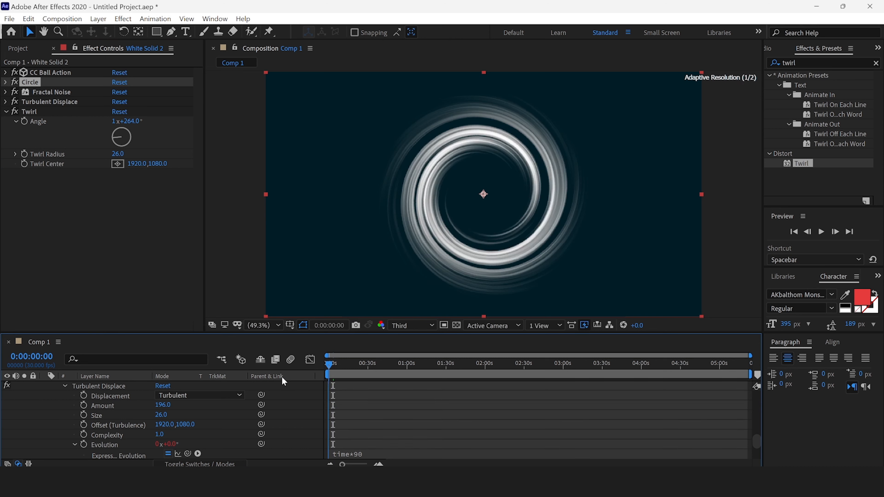
key("space")
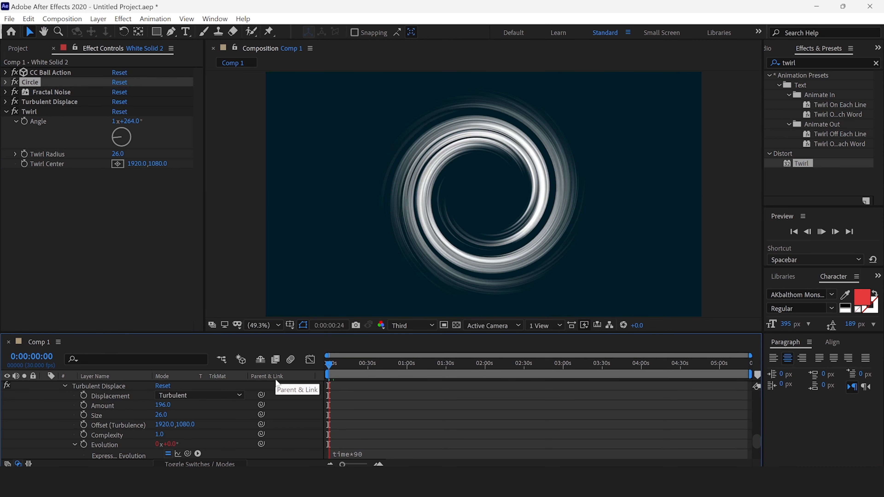
key("space")
Step: Collapse the Twirl settings and apply the Colorama effect from Color Correction to the White Solid 2 layer
left_click(5, 112)
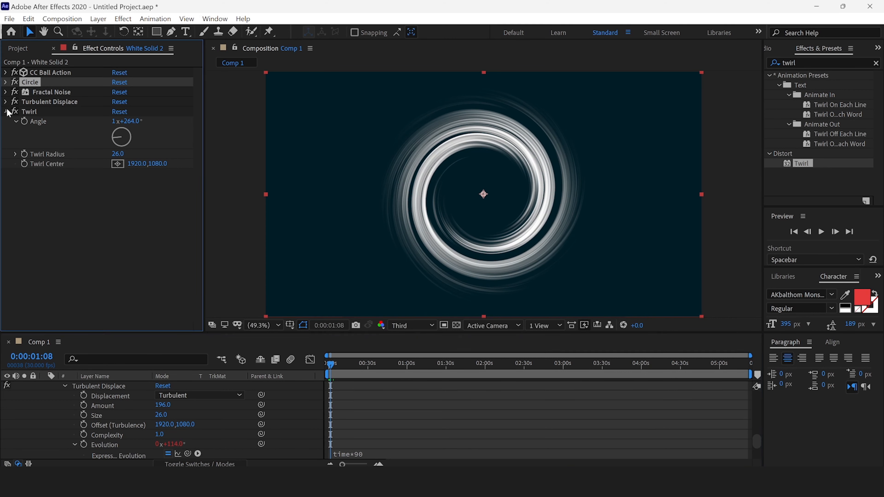
left_click(803, 64)
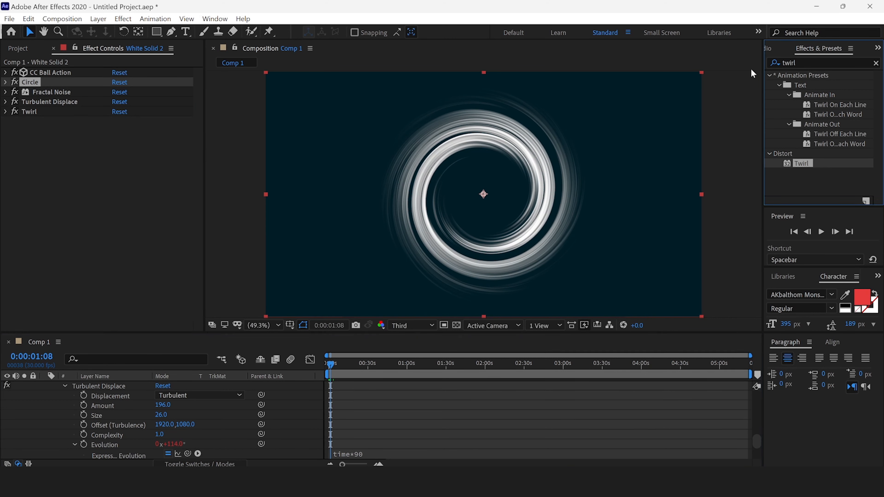
left_click(877, 64)
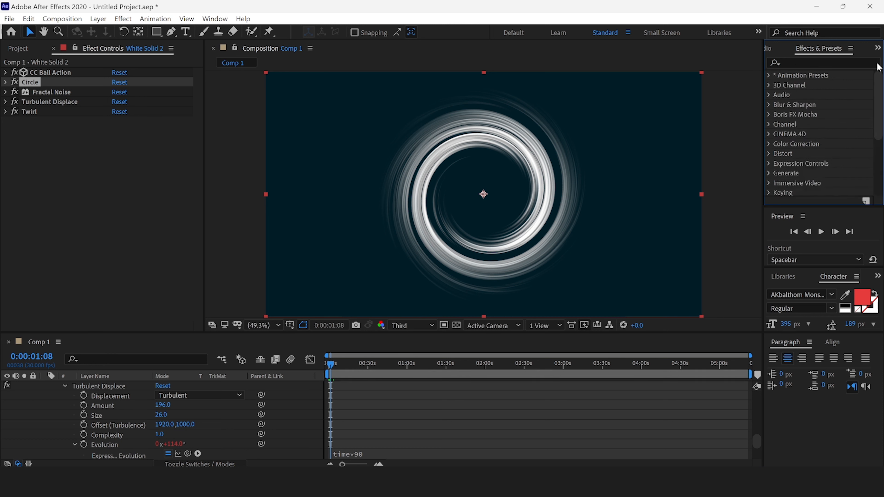
left_click(860, 62)
type("color")
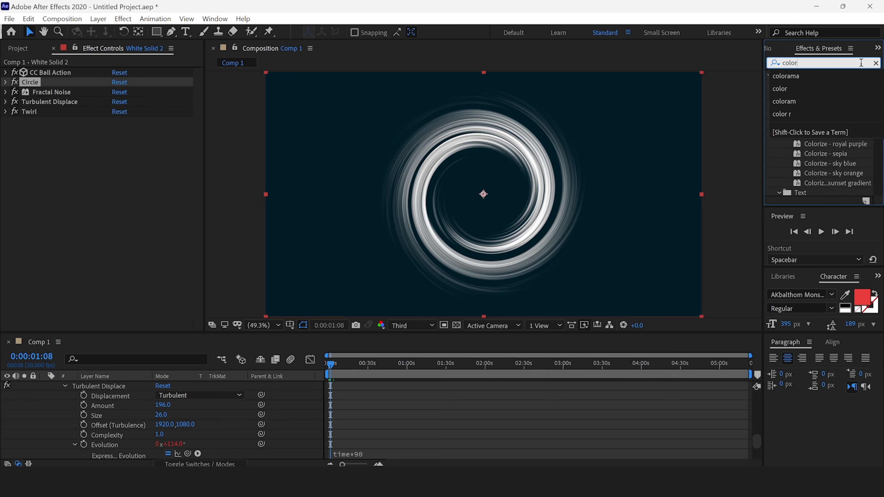
type("am")
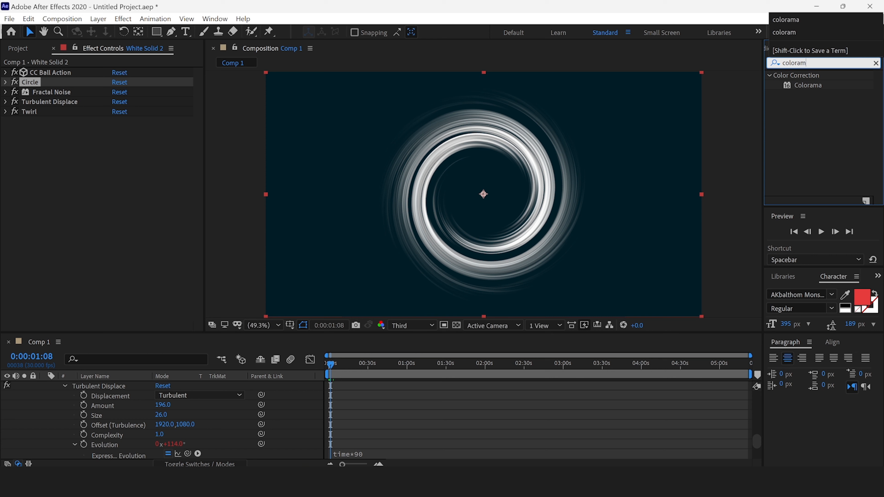
type("a")
left_click_drag(821, 85, 544, 201)
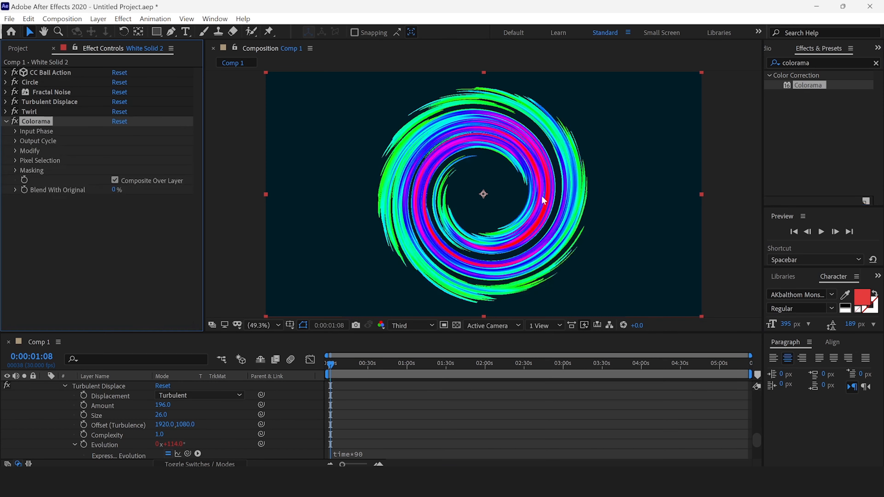
Step: Turn off Modify Alpha in Colorama's Modify settings and collapse that group
left_click(16, 151)
left_click(115, 170)
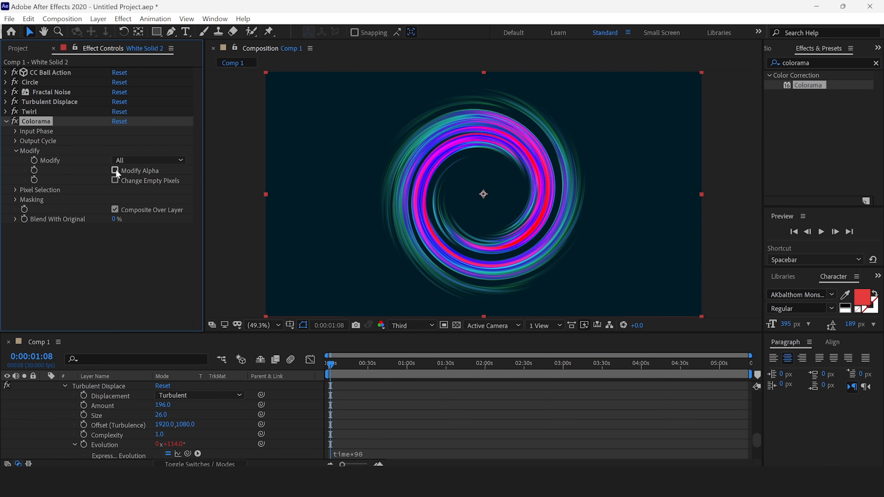
left_click(16, 151)
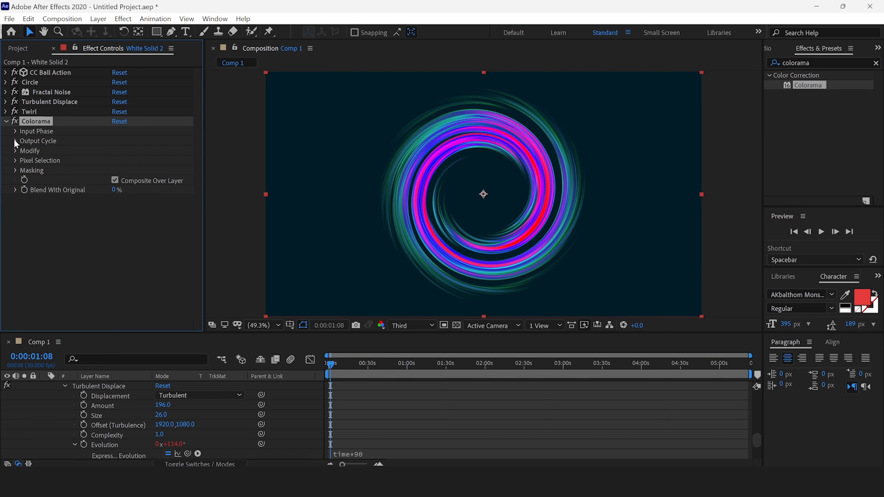
Step: Apply the RGB preset palette to Colorama's output cycle and remove the blue and green colour stops, keeping only red
left_click(15, 141)
left_click(149, 150)
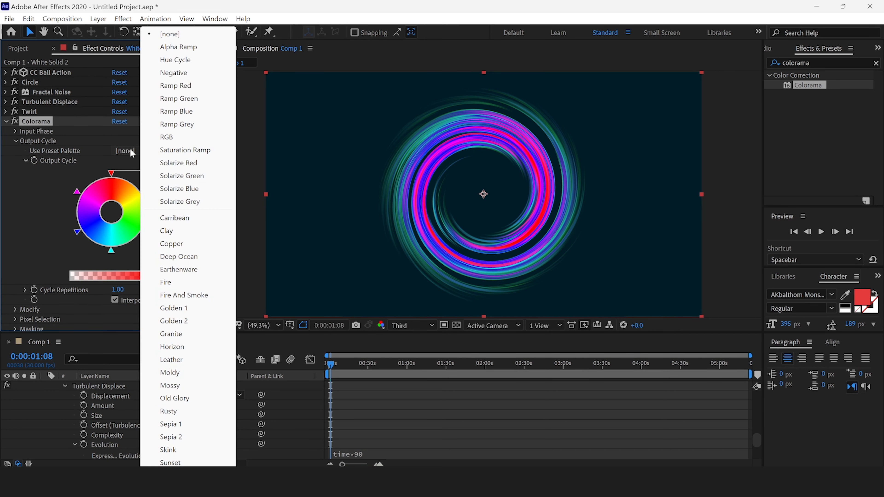
left_click(174, 140)
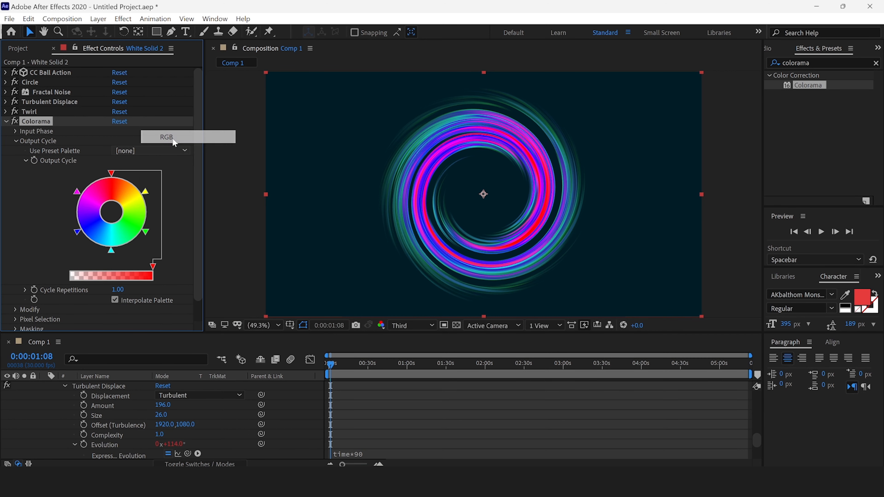
left_click(79, 233)
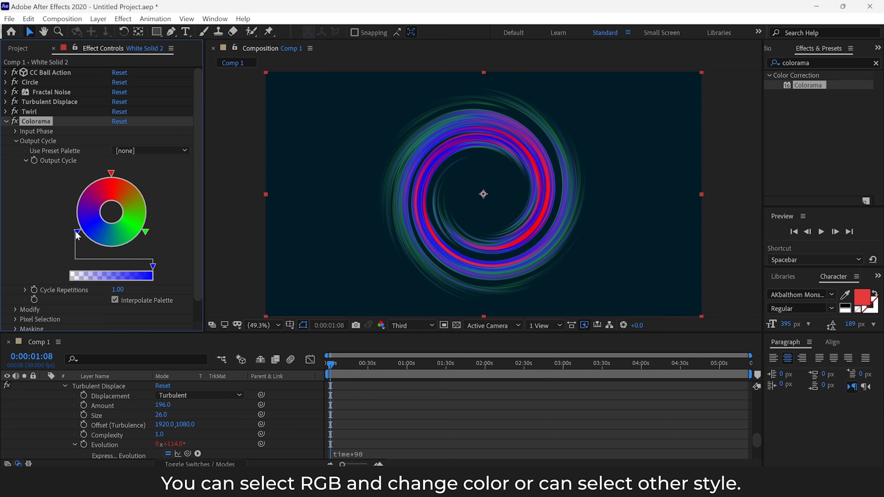
mouse_move(76, 221)
left_mouse_down()
mouse_move(82, 189)
mouse_move(60, 250)
mouse_move(105, 284)
mouse_move(69, 212)
mouse_move(91, 248)
mouse_move(123, 244)
mouse_move(96, 249)
mouse_move(56, 278)
left_mouse_up()
left_click_drag(146, 235, 186, 235)
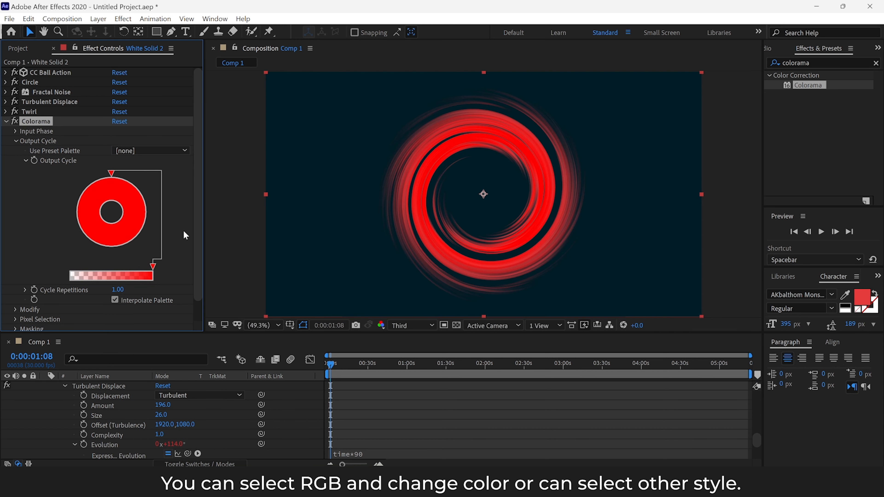
Step: Recolour the remaining stop of Colorama's output cycle to purple with RGB 128, 0, 255
double_click(112, 174)
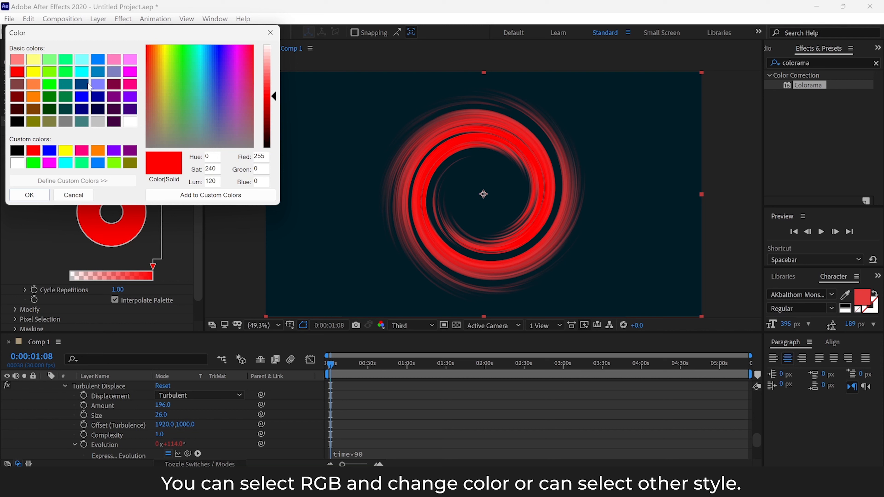
left_click(98, 84)
left_click(130, 97)
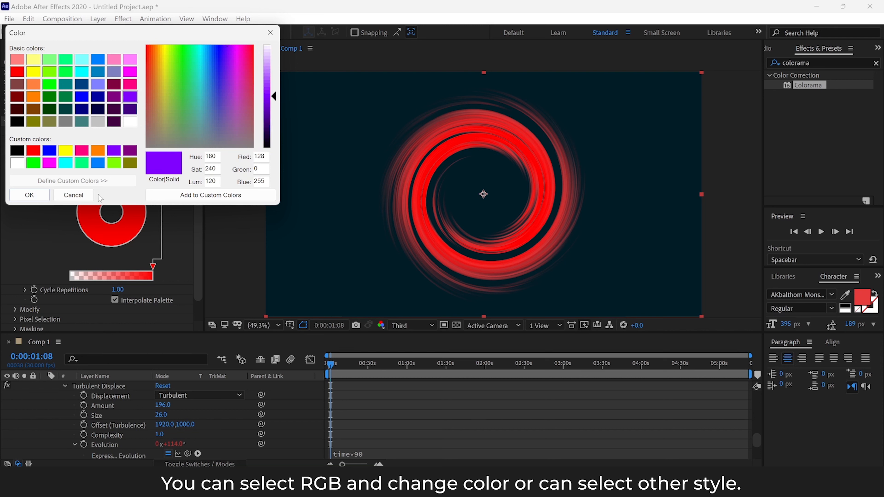
left_click(28, 196)
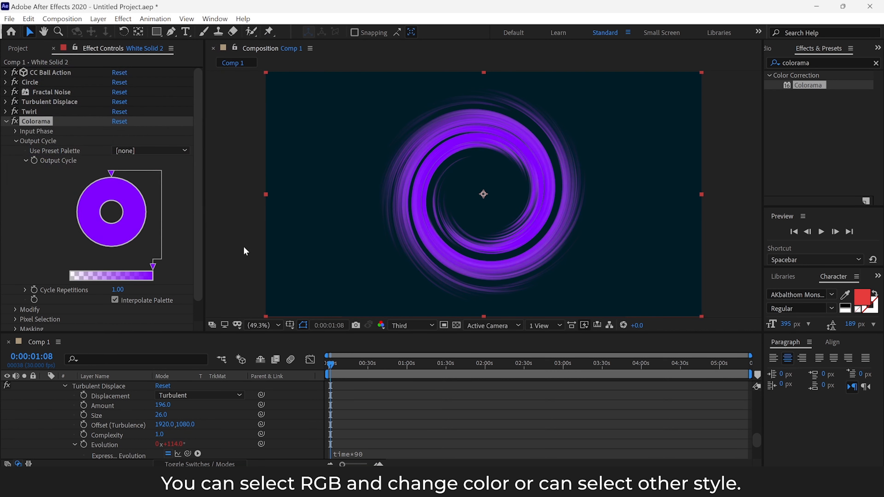
left_click(151, 265)
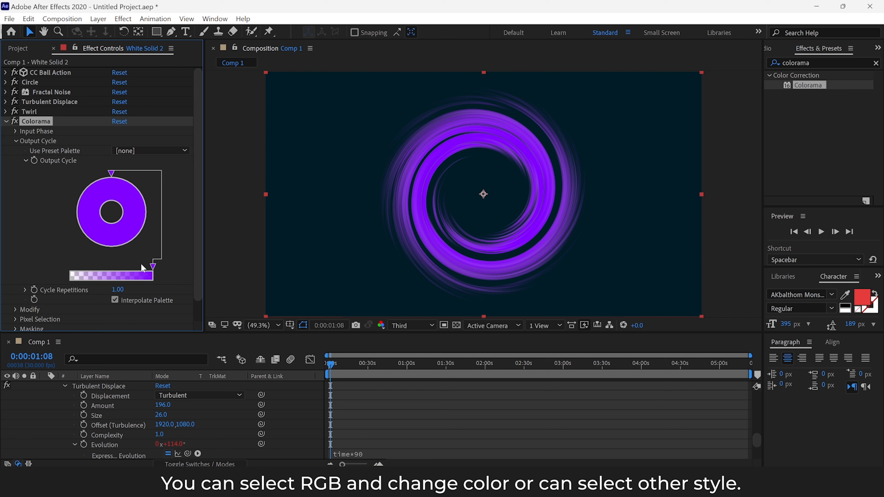
left_click_drag(116, 266, 140, 275)
Step: Try the Carribean, Clay and Copper preset palettes on Colorama's output cycle
left_click(174, 151)
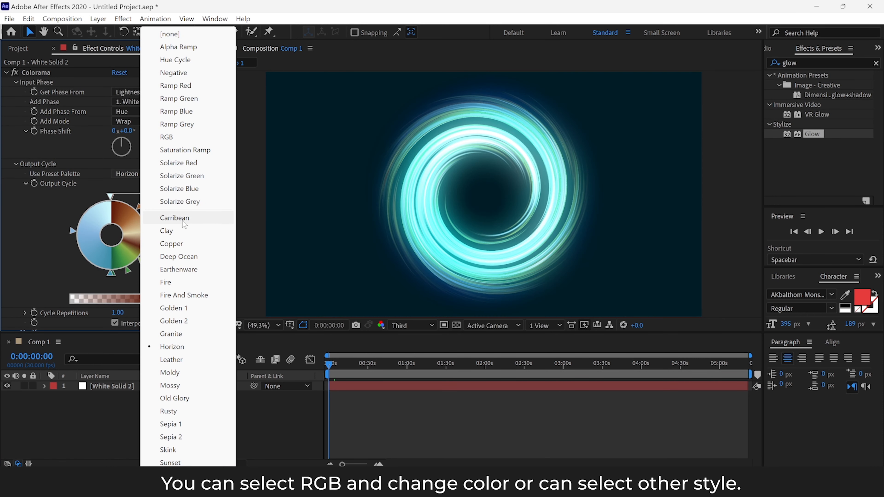
left_click(183, 222)
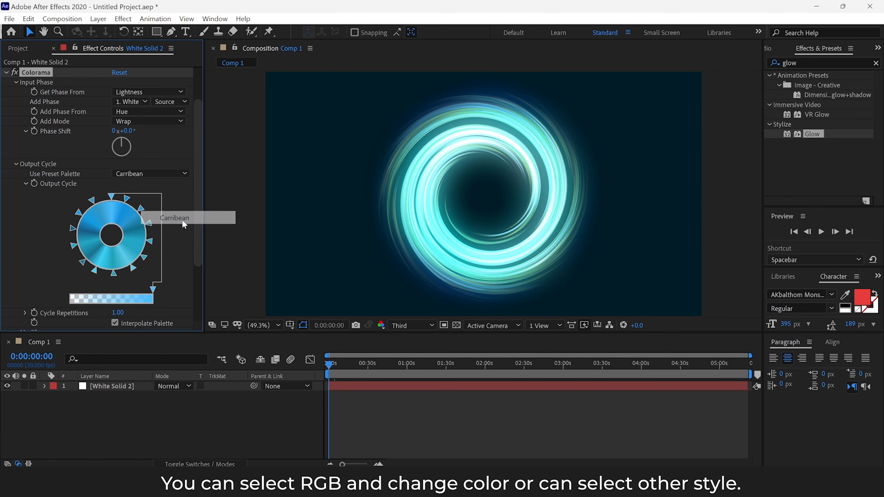
left_click(174, 174)
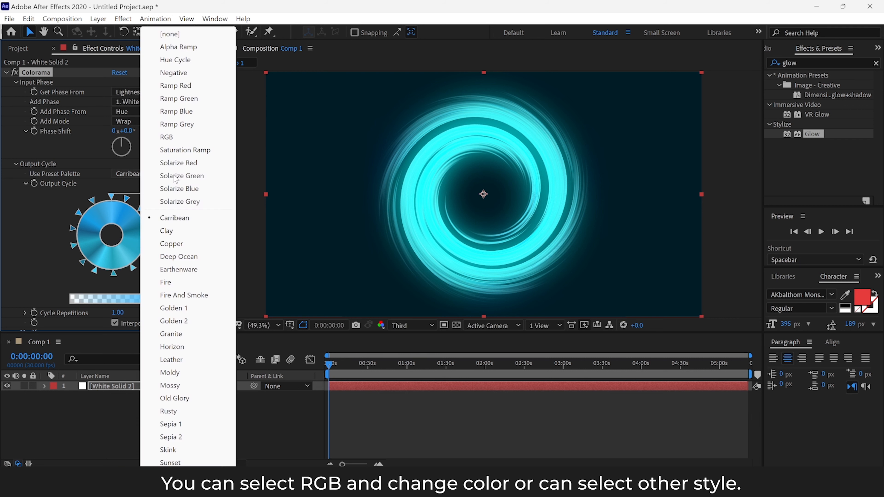
left_click(187, 233)
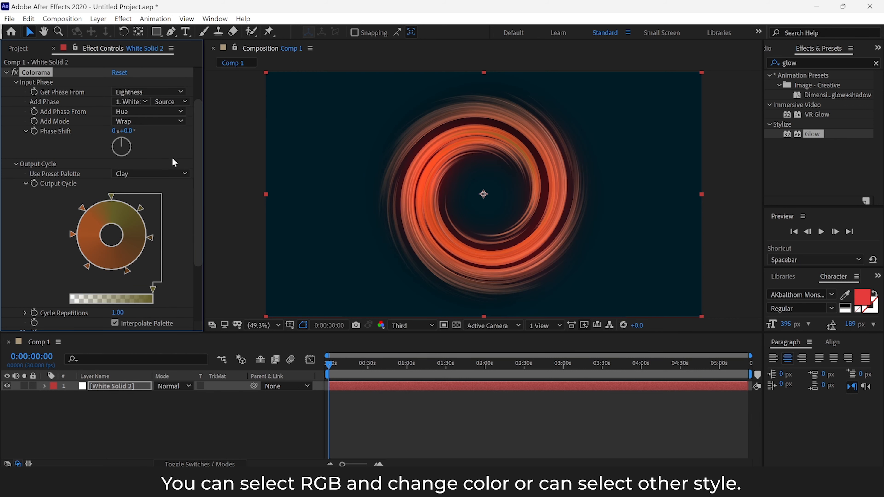
left_click(165, 173)
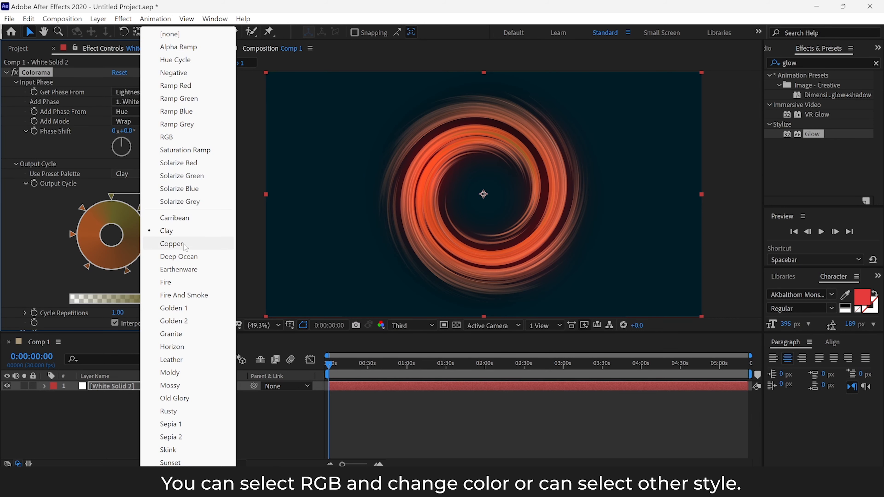
left_click(185, 247)
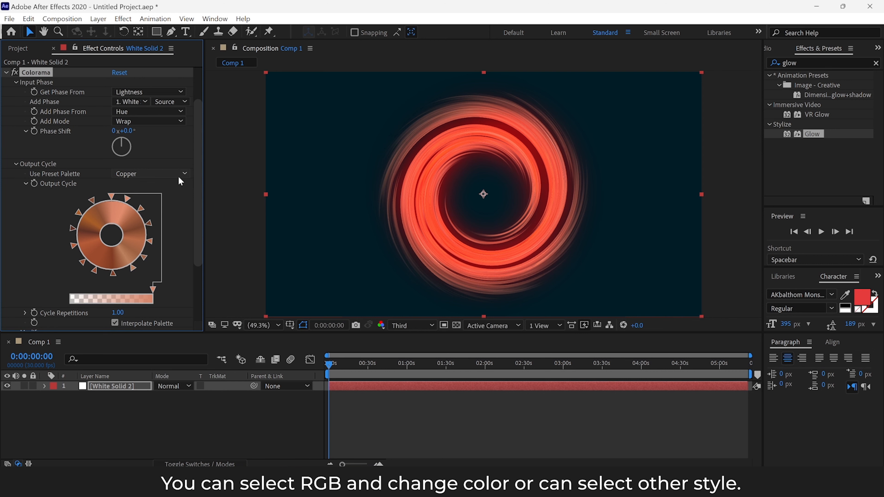
Step: Try the Golden 1 and Granite preset palettes in Colorama, previewing the swirl animation with each
left_click(177, 174)
left_click(188, 308)
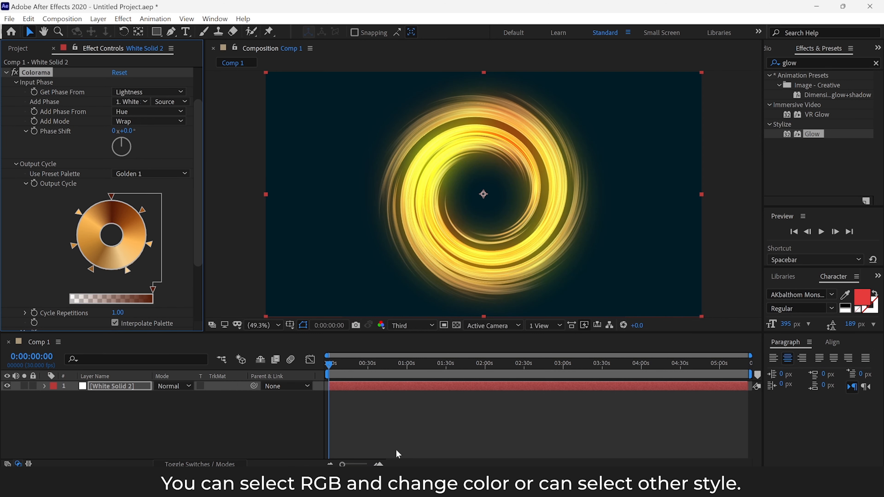
key("space")
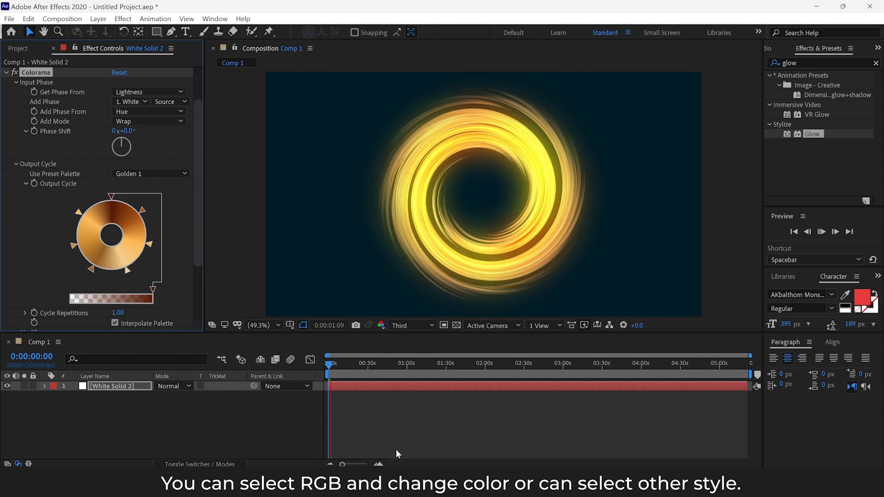
key("space")
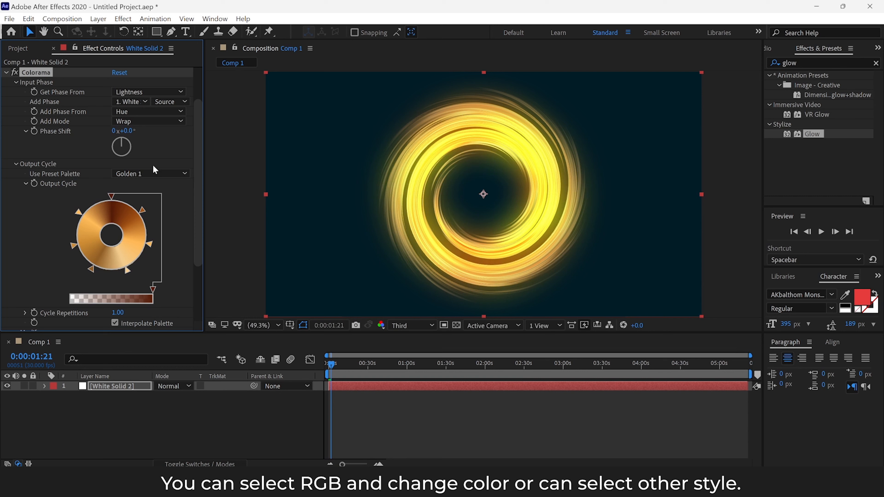
left_click(157, 175)
left_click(177, 336)
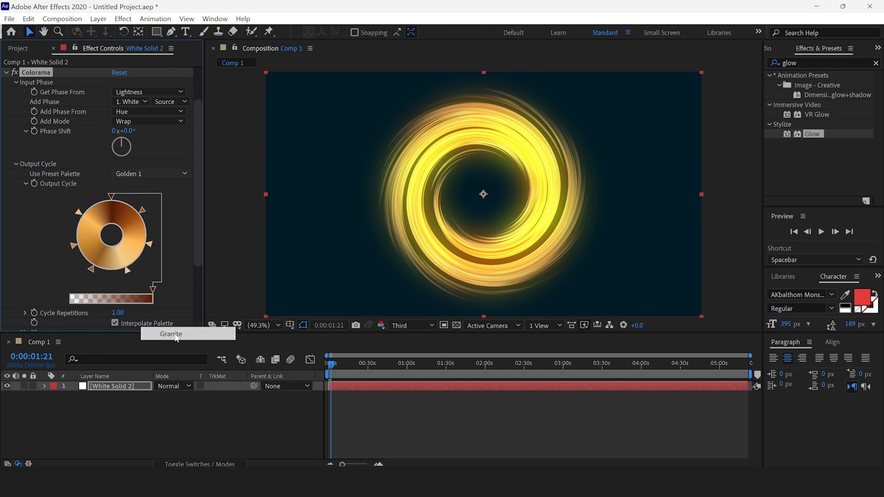
key("space")
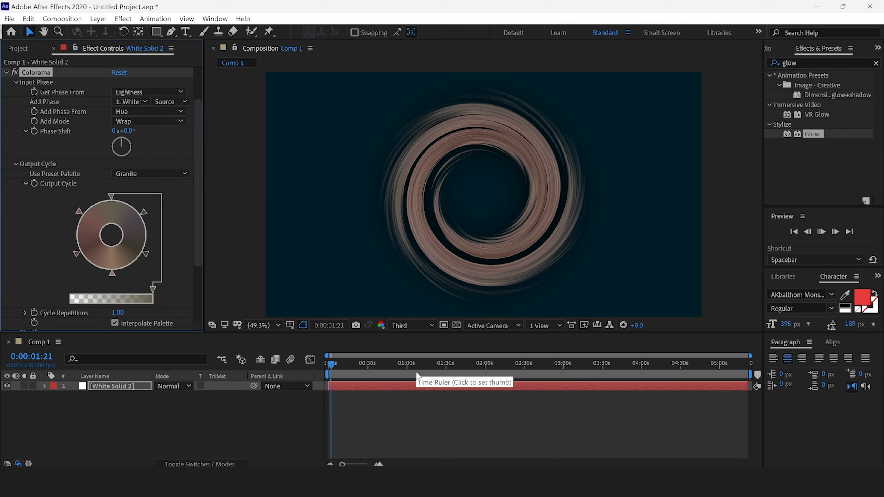
key("space")
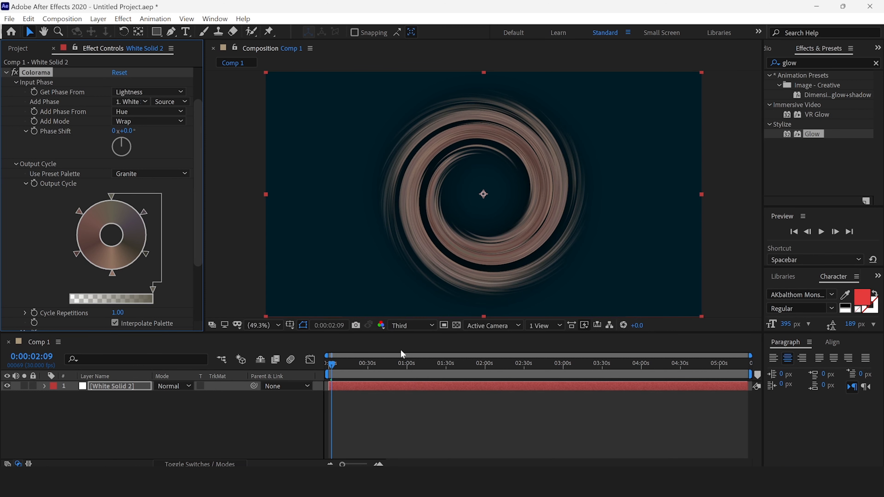
Step: Try the Moldy and Old Glory preset palettes in Colorama, previewing the swirl animation with each
left_click(157, 176)
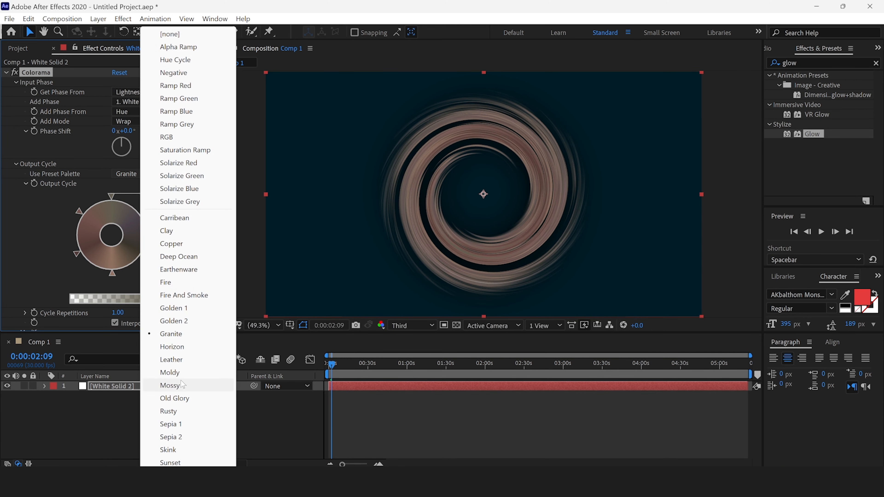
left_click(185, 372)
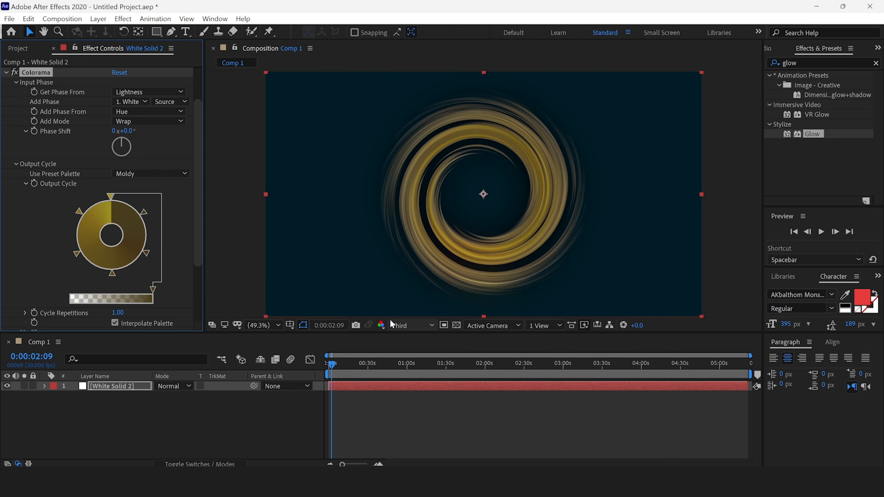
key("space")
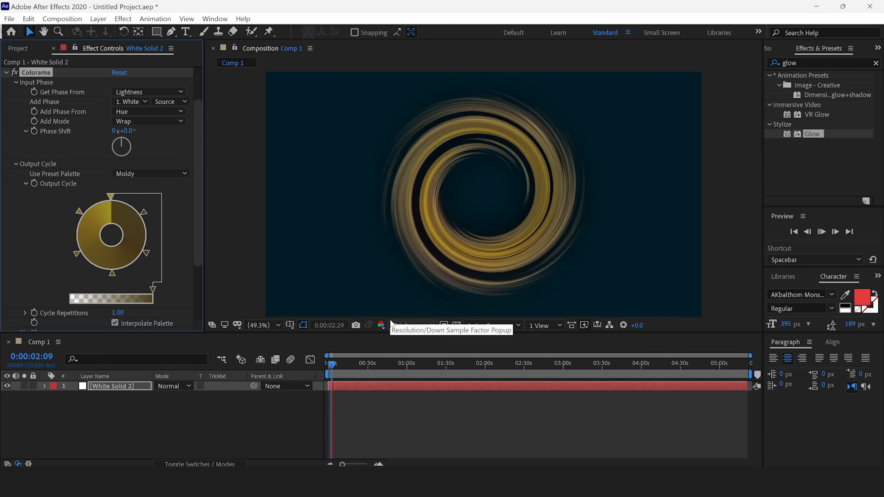
key("space")
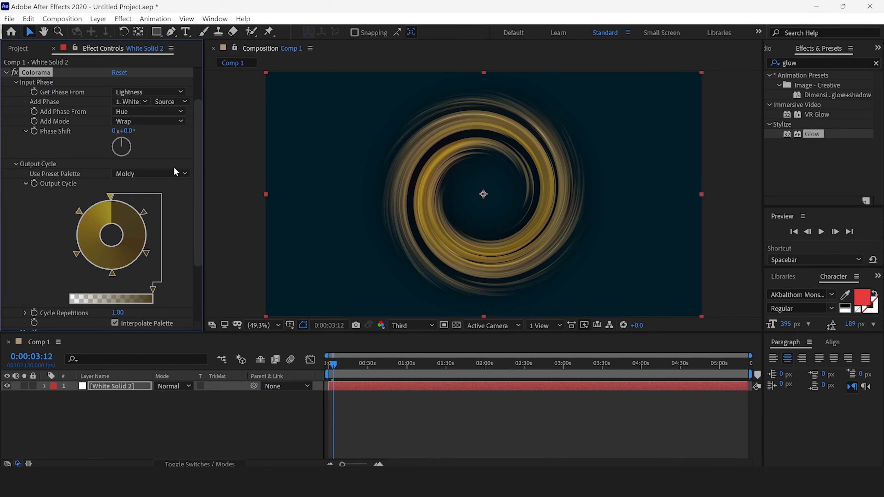
left_click(172, 173)
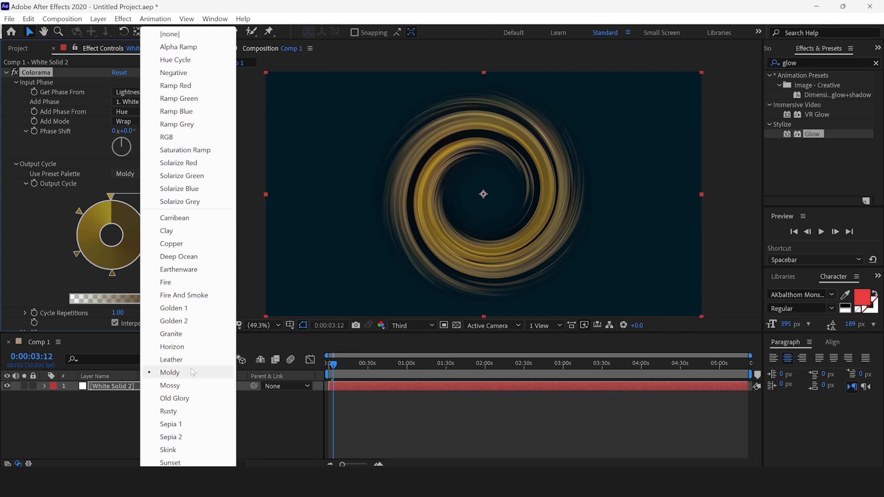
left_click(188, 397)
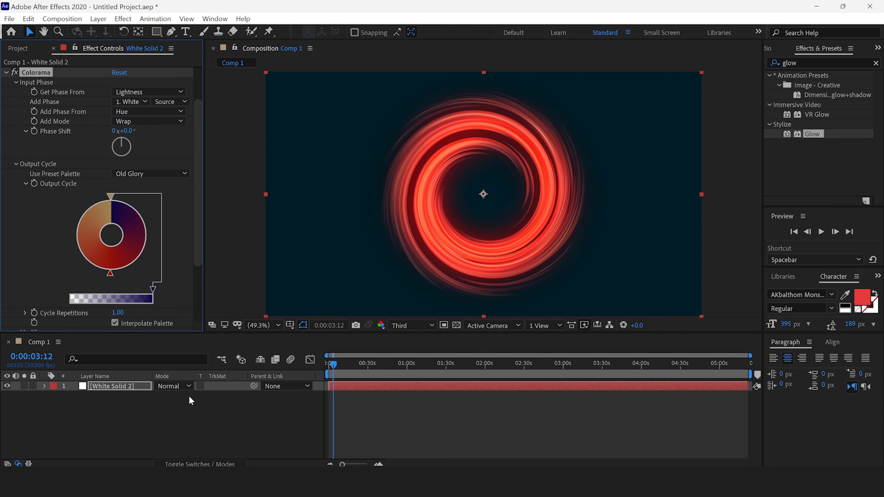
key("space")
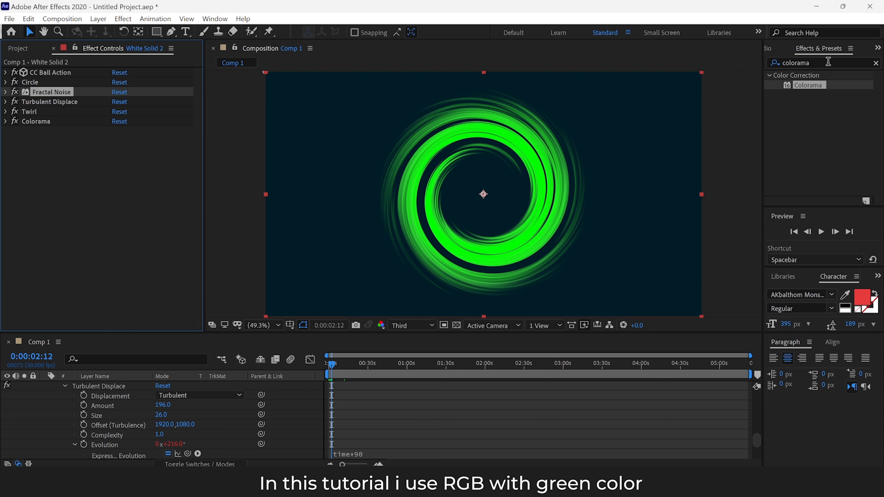
Step: Find the Stylize Glow effect and apply it to the swirl on the White Solid 2 layer
left_click(828, 62)
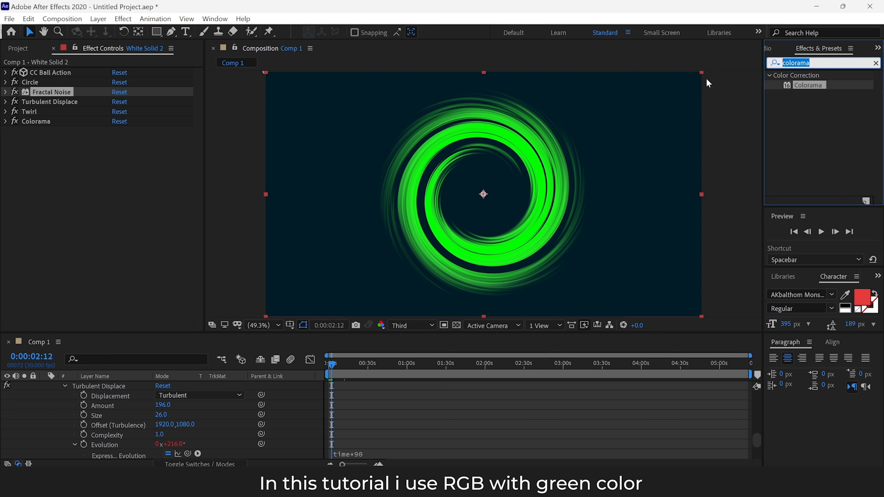
type("glow")
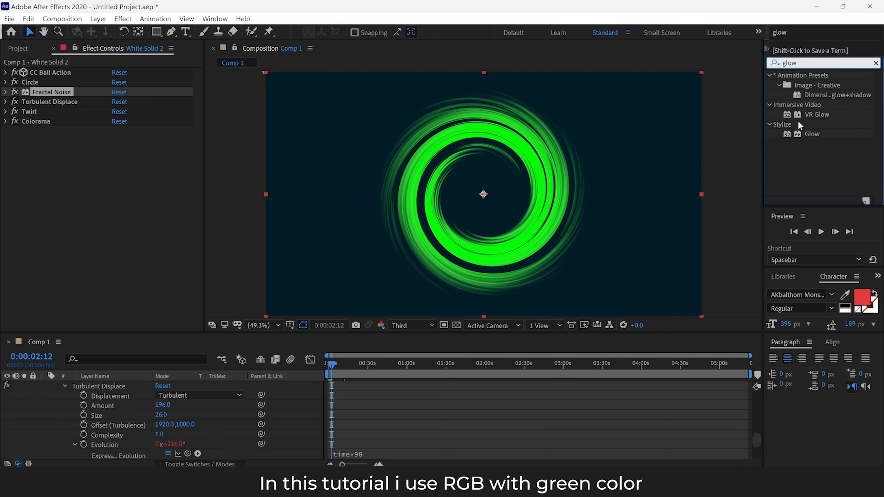
left_click(811, 135)
left_click_drag(810, 135, 529, 199)
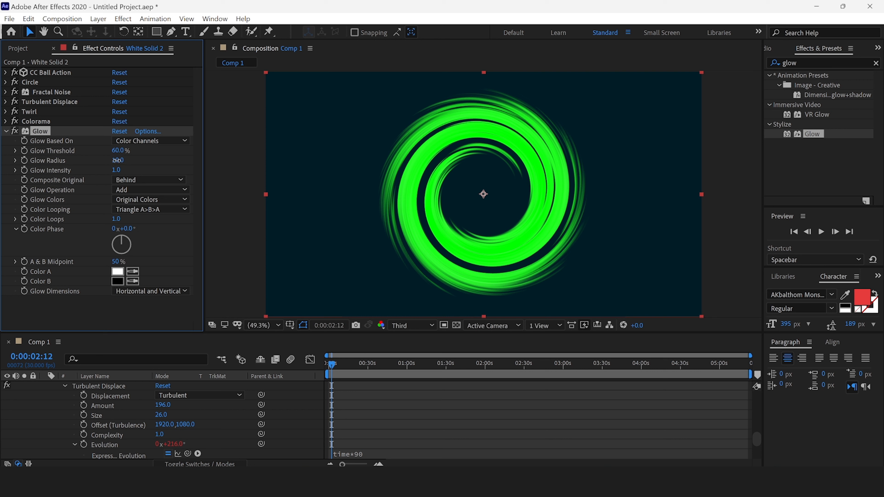
Step: Set the Glow effect's threshold to 63.1%, radius to 319 and intensity to 3.1
left_click_drag(117, 161, 426, 172)
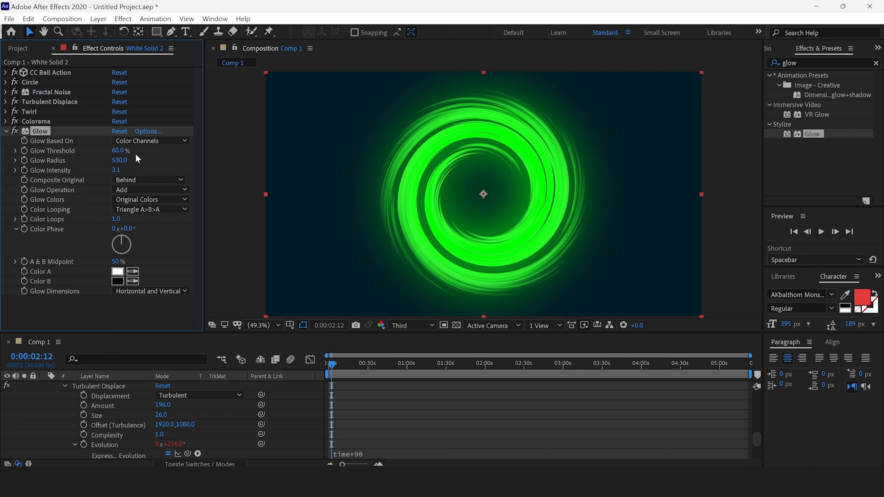
left_click_drag(117, 155, 162, 170)
left_click_drag(82, 167, 2, 173)
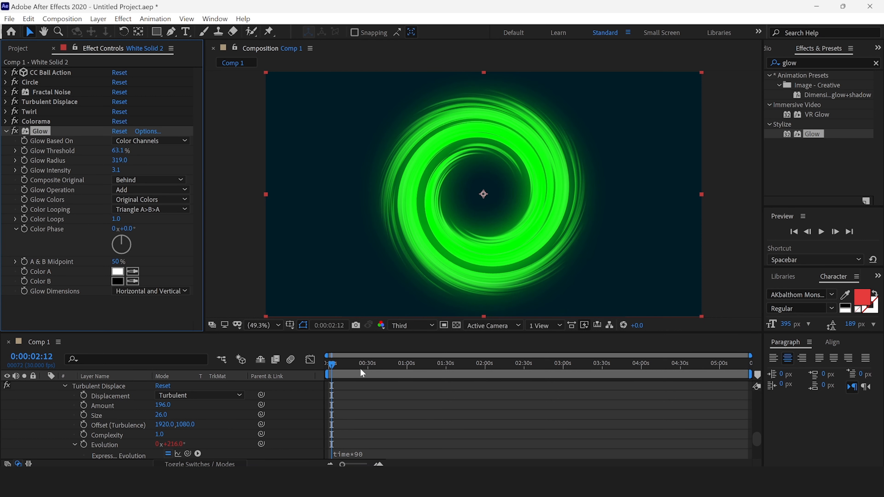
Step: Preview the glowing green swirl from the start of the composition
left_click_drag(346, 367, 267, 371)
key("space")
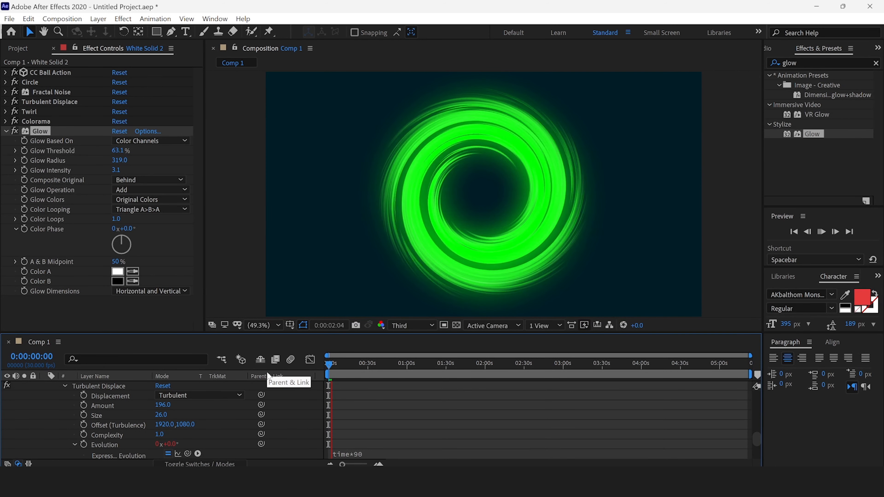
key("space")
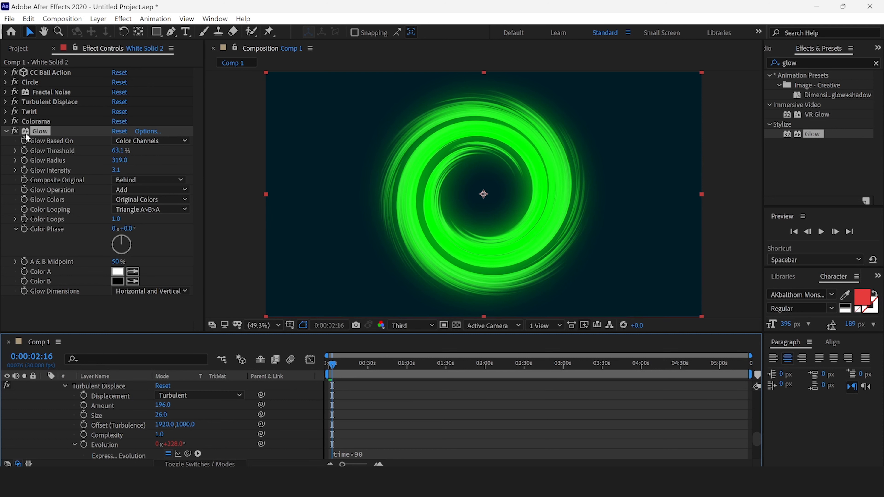
Step: Collapse the Glow settings and expand the Colorama settings on White Solid 2
left_click(33, 121)
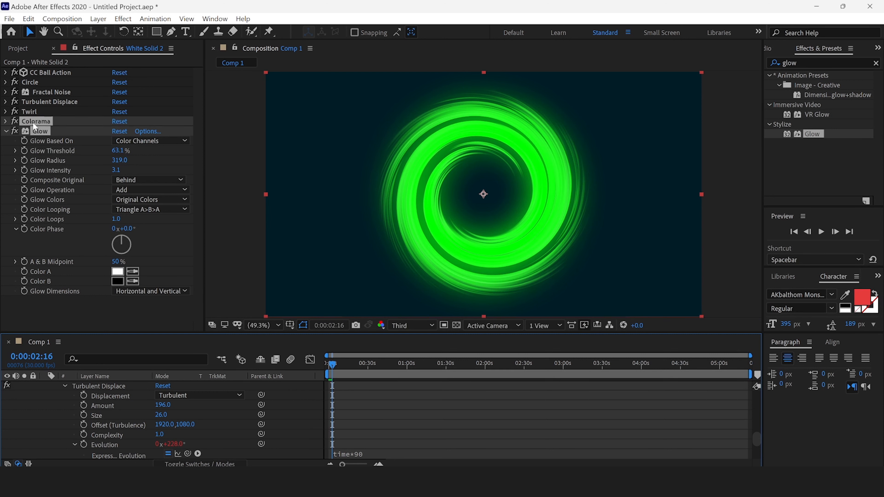
left_click(6, 131)
left_click(5, 122)
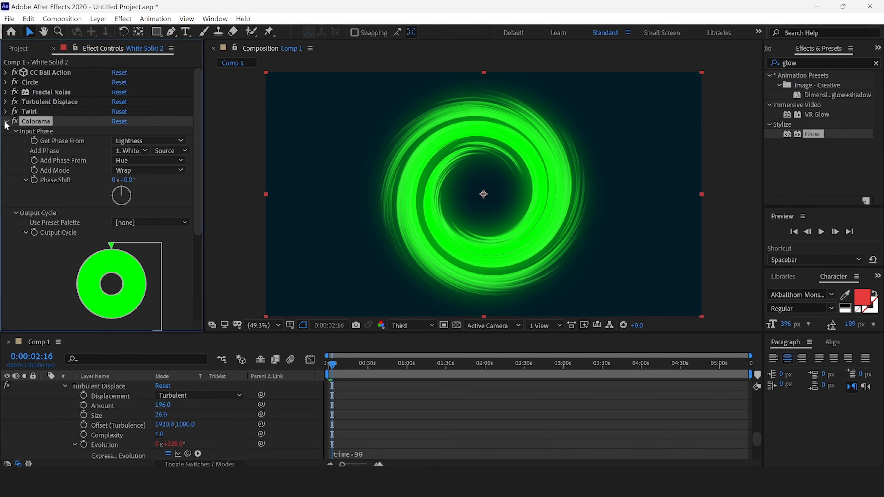